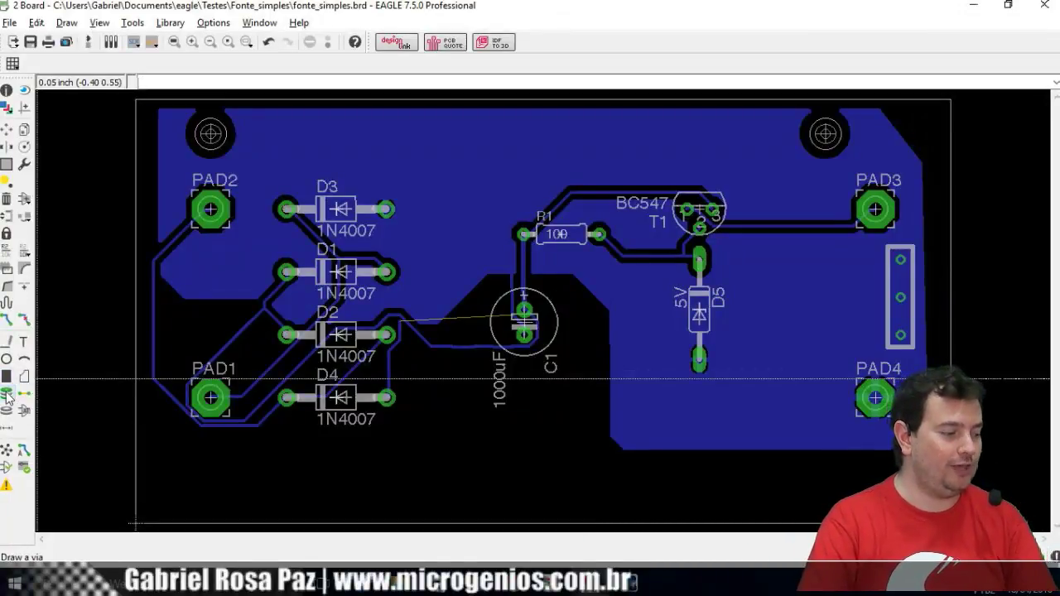
Set up the Via tool with a round shape and a drill of 0.06299213 inch.
left_click(7, 394)
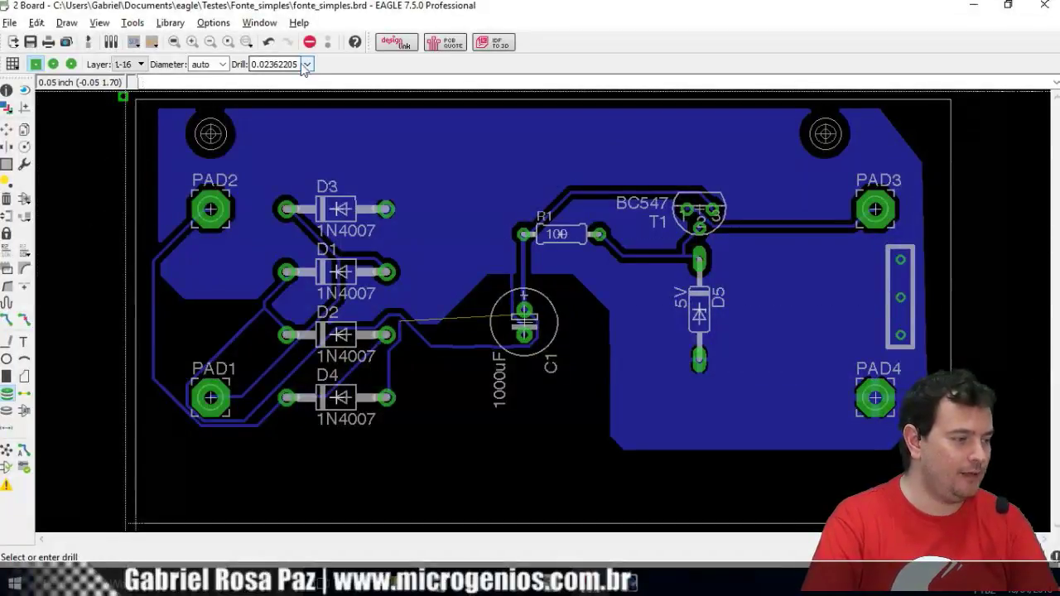
left_click(307, 64)
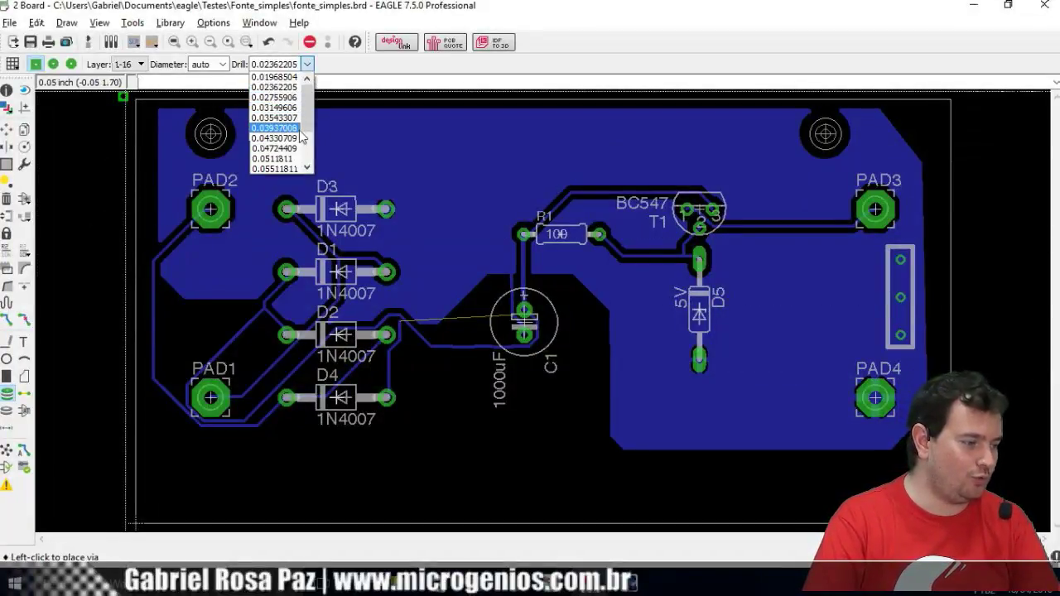
left_click_drag(307, 108, 308, 142)
left_click(281, 158)
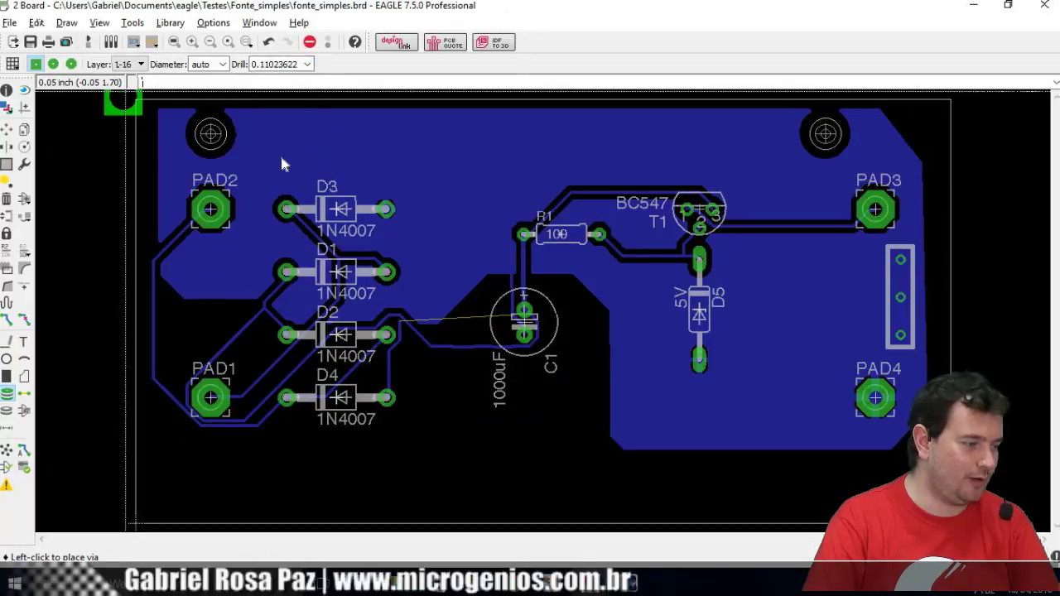
left_click(53, 64)
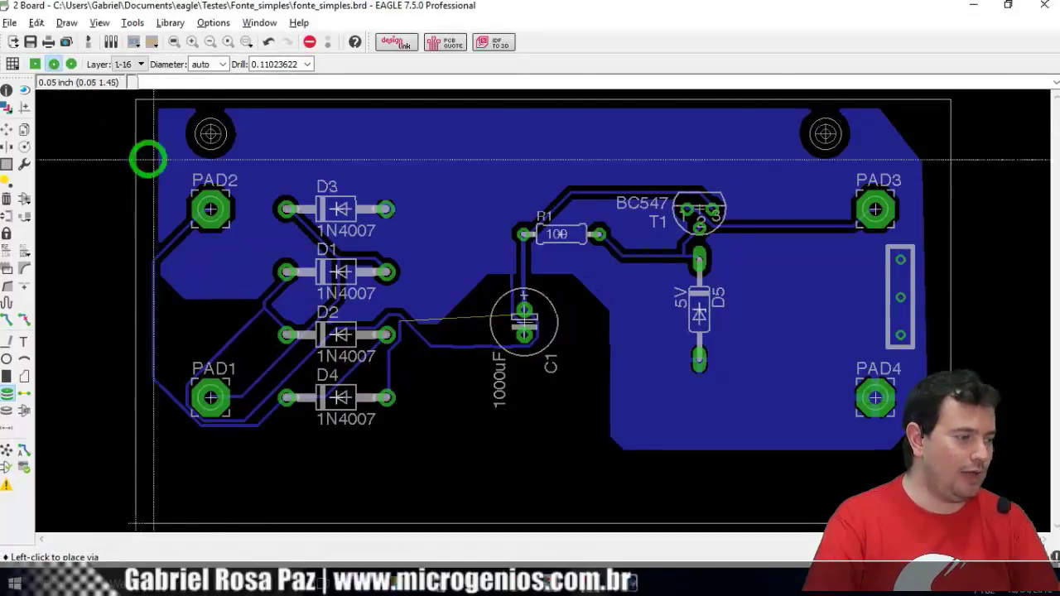
left_click(306, 64)
left_click(280, 132)
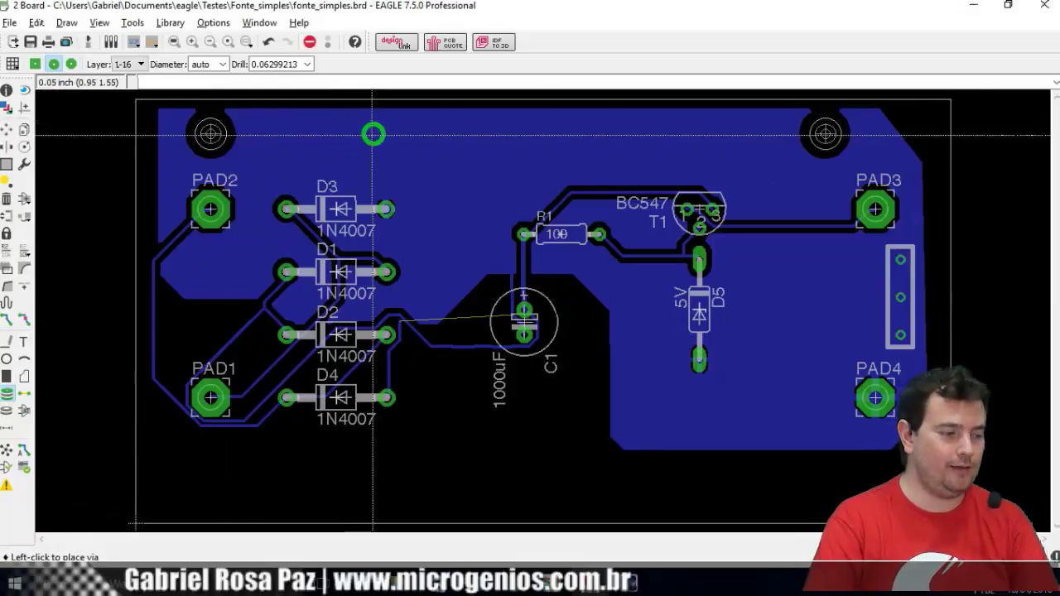
Place six vias in two rows of three, 0.15 inch apart, in the copper area above D3 and R1, and recalculate the ratsnest.
scroll(405, 161, "down", 1)
scroll(416, 152, "up", 3)
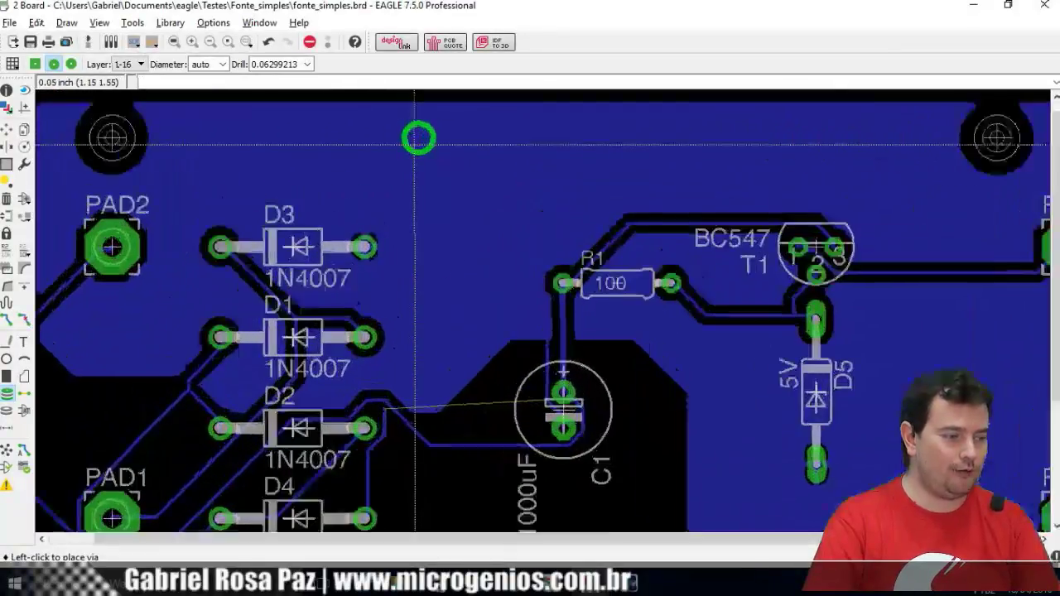
middle_click_drag(422, 139, 453, 197)
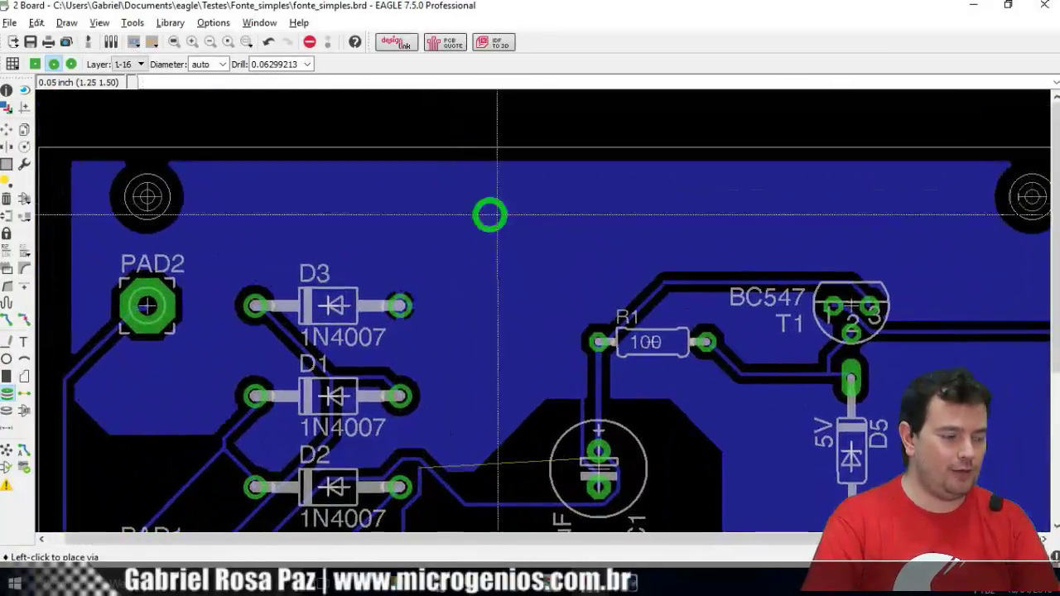
left_click(416, 196)
left_click(470, 196)
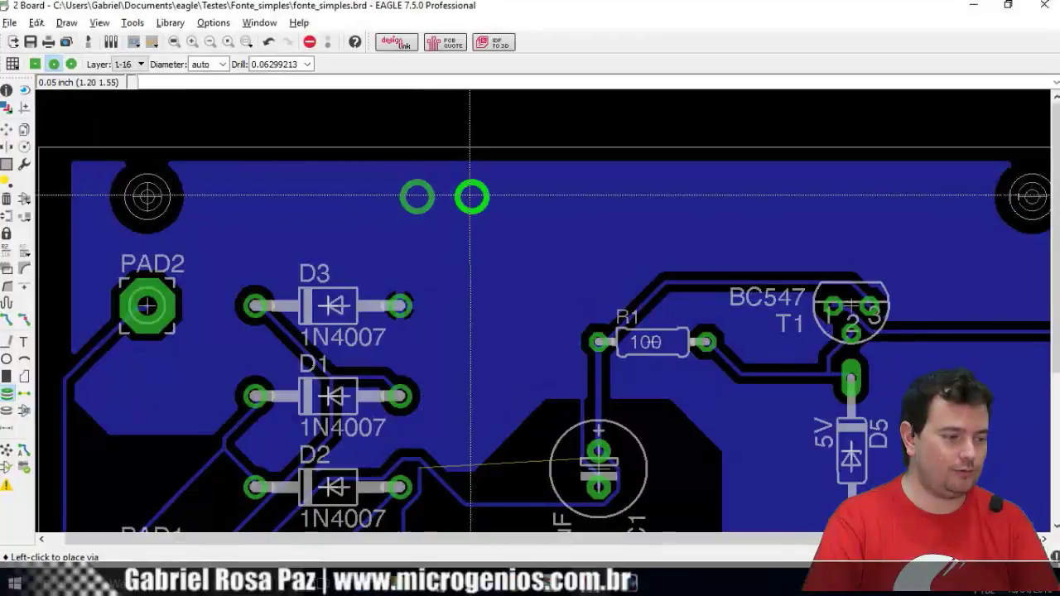
left_click(527, 196)
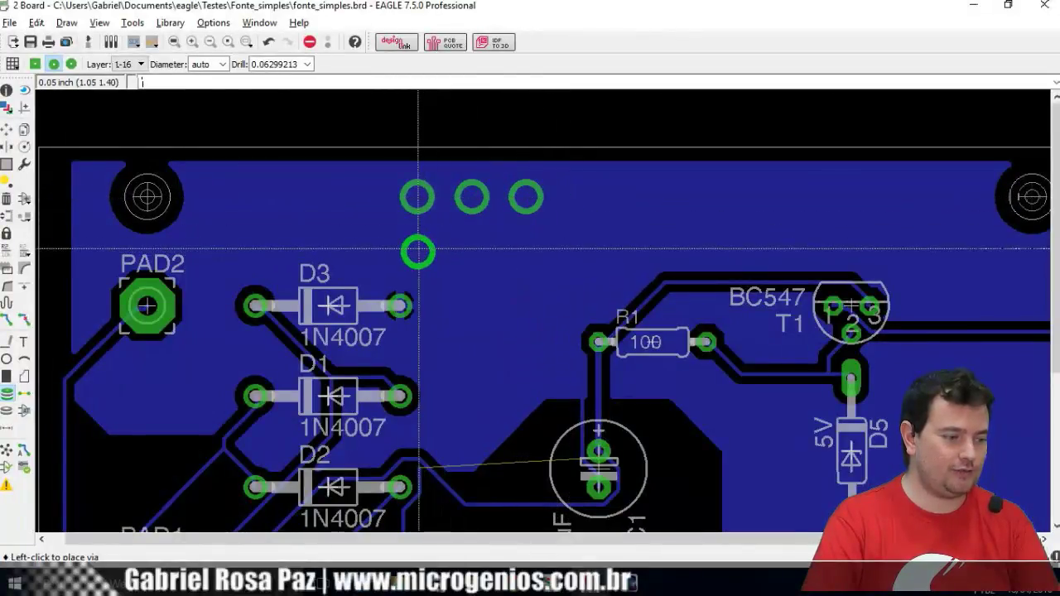
left_click(416, 251)
left_click(471, 251)
left_click(526, 251)
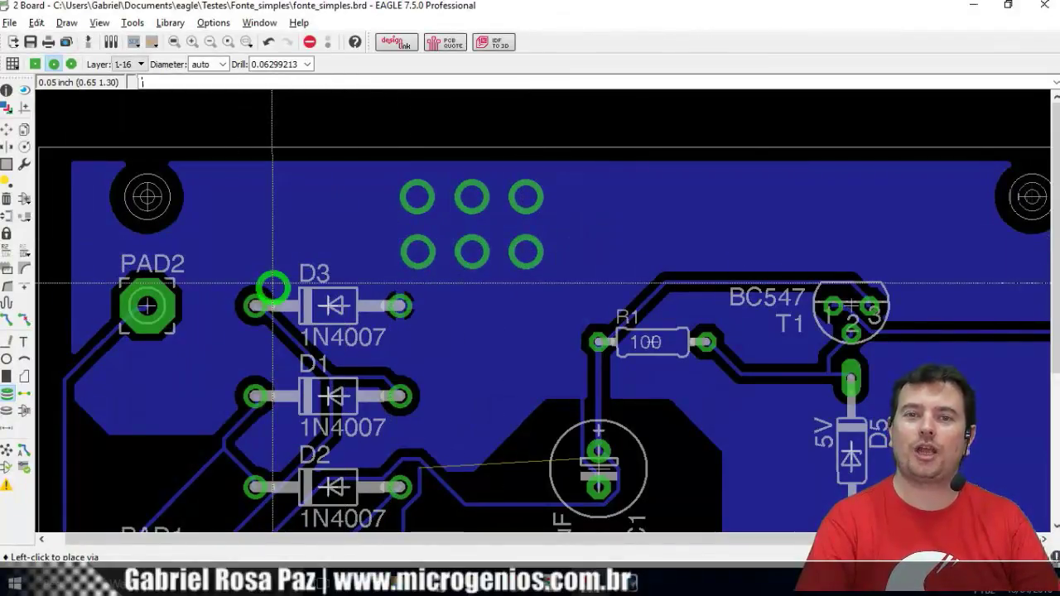
left_click(5, 452)
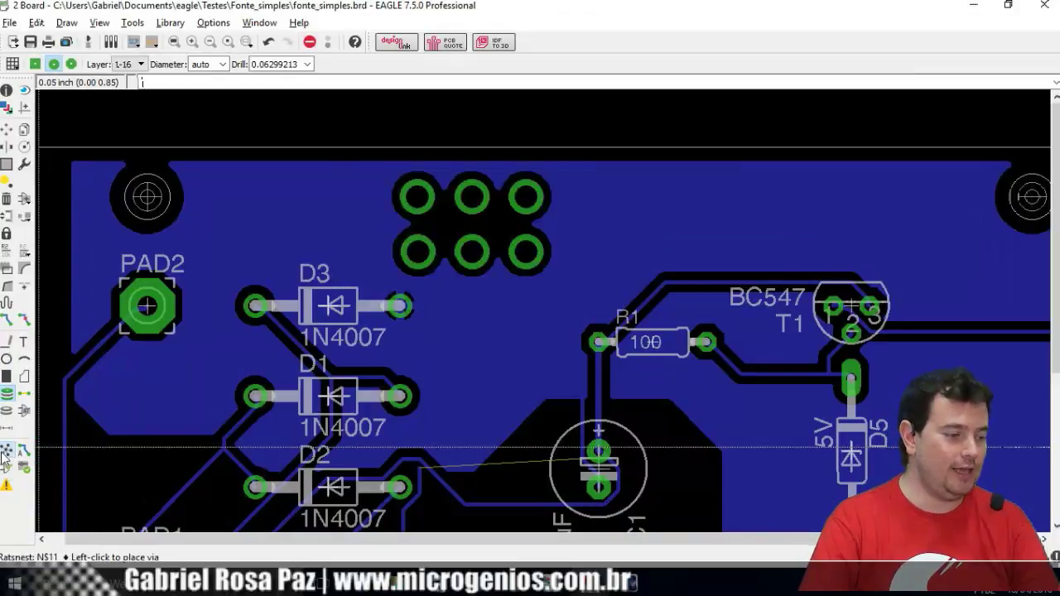
Rename the three vias of the upper row to GND so they join the ground signal.
left_click(6, 130)
scroll(468, 186, "up", 3)
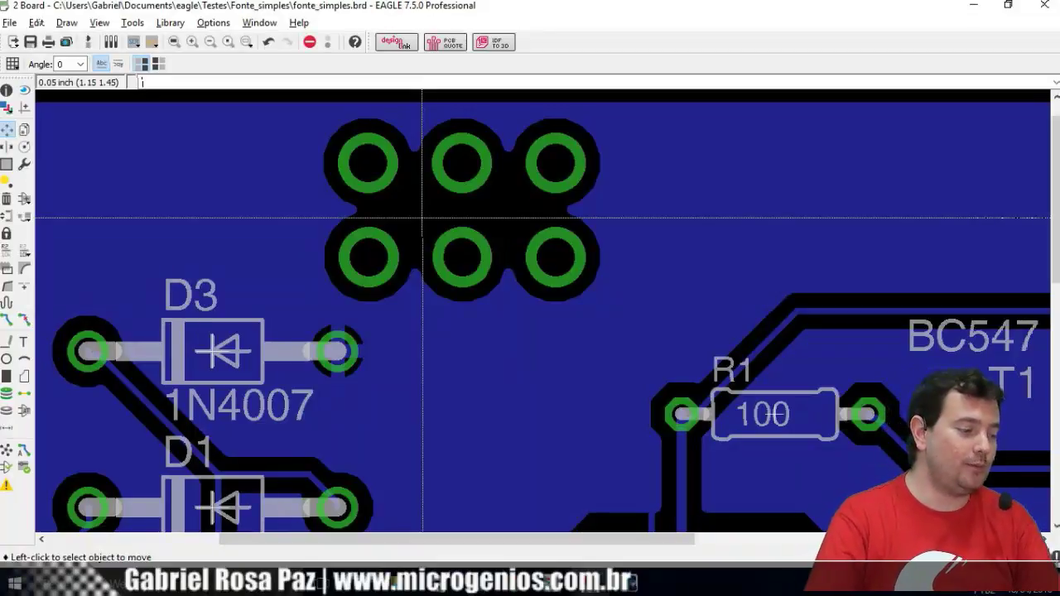
left_click(6, 253)
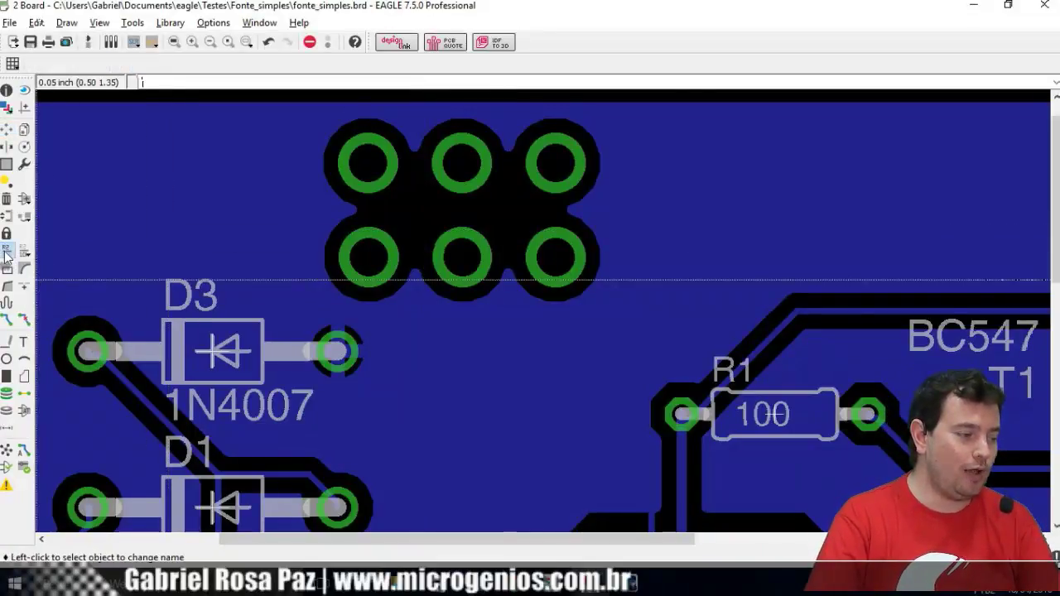
left_click(371, 166)
type("GND")
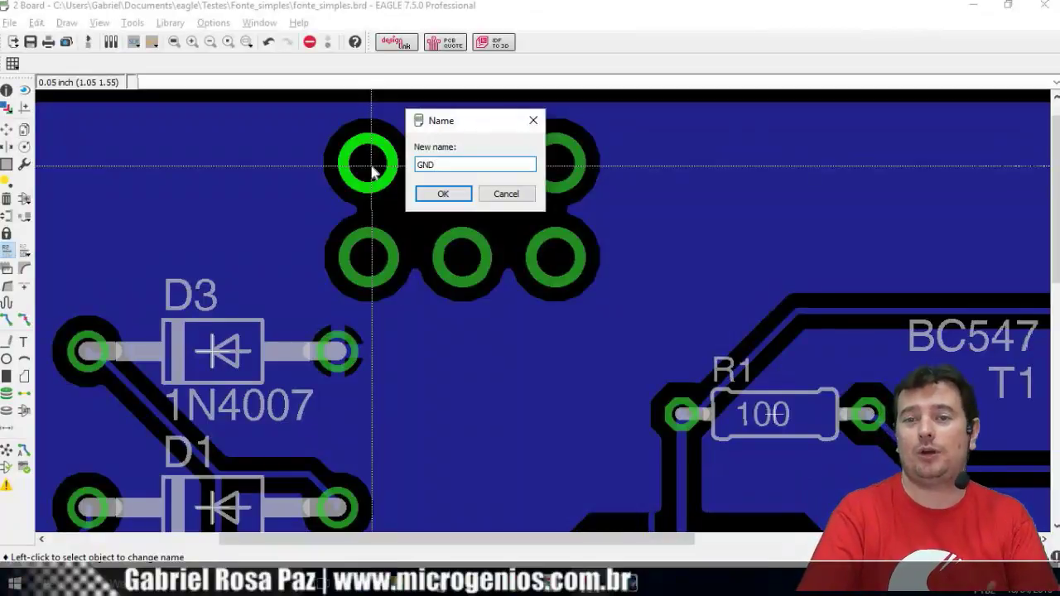
left_click(462, 195)
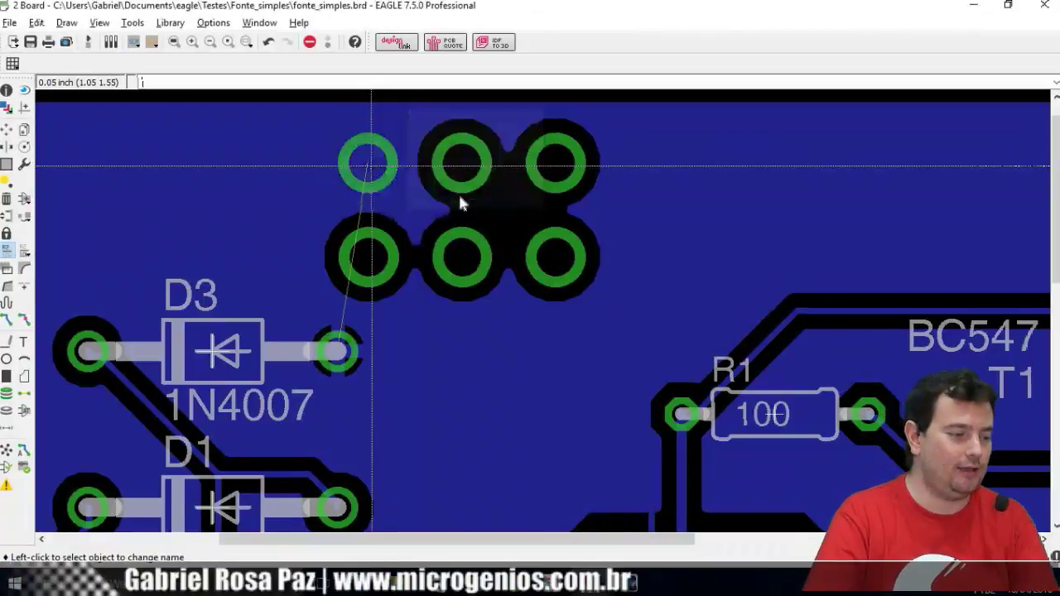
left_click(461, 163)
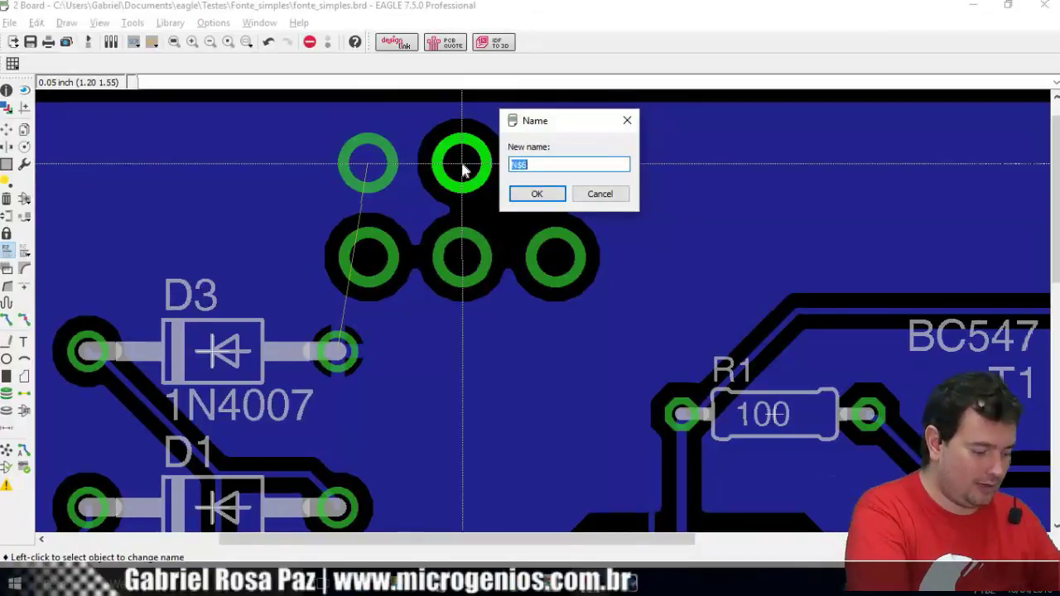
type("GND")
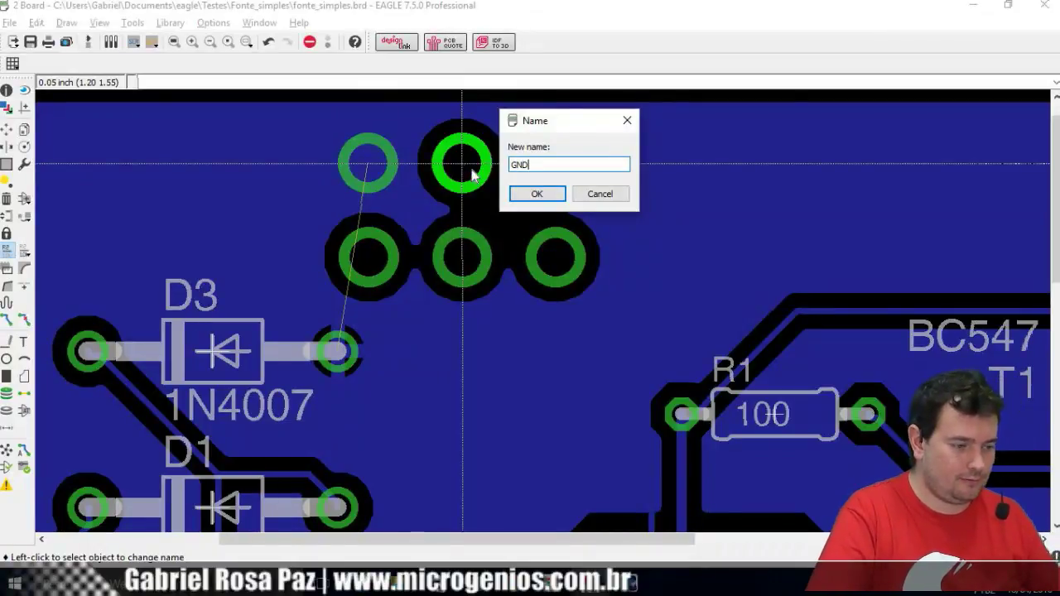
left_click(539, 194)
left_click(572, 167)
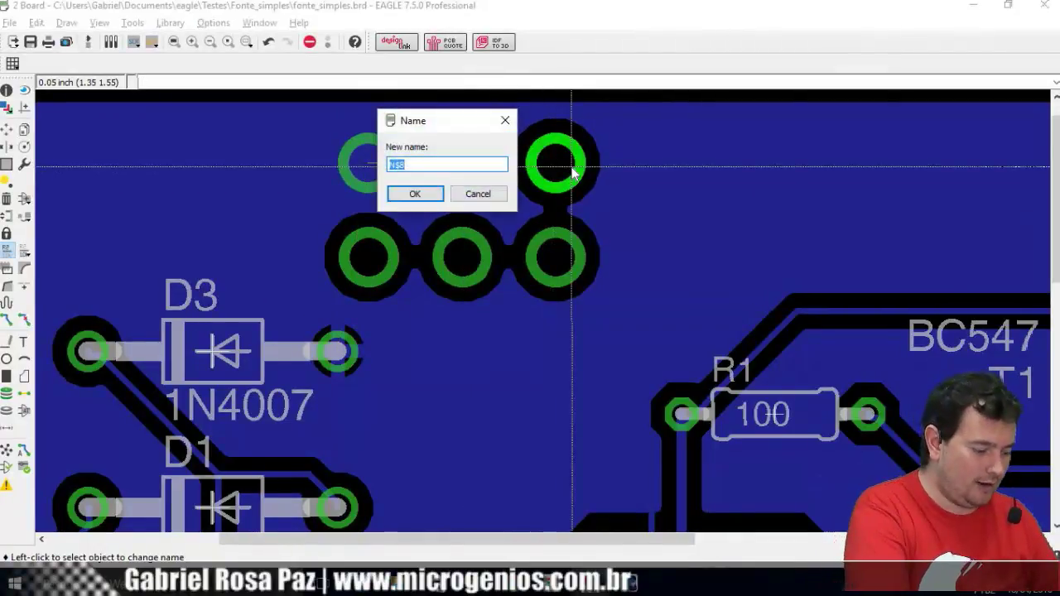
type("GND")
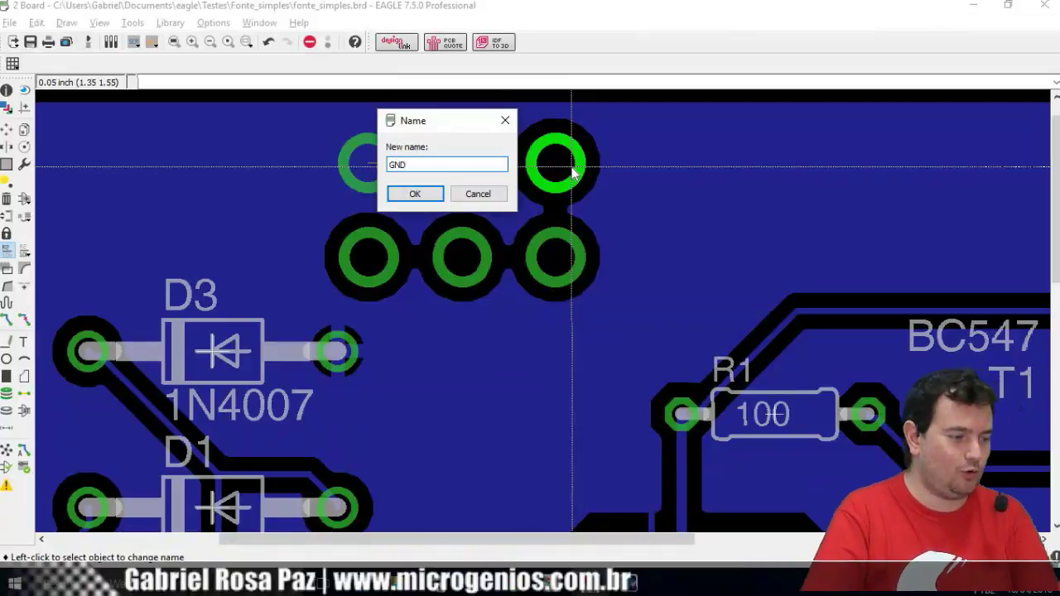
left_click(405, 194)
Rename the three vias of the lower row to GND.
left_click(380, 258)
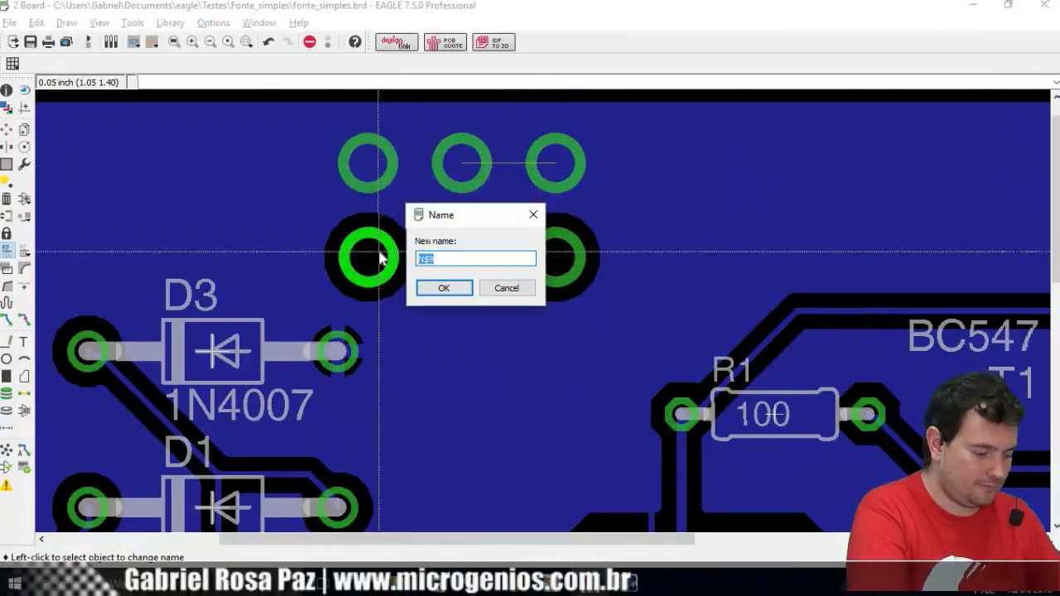
type("GND")
left_click(444, 288)
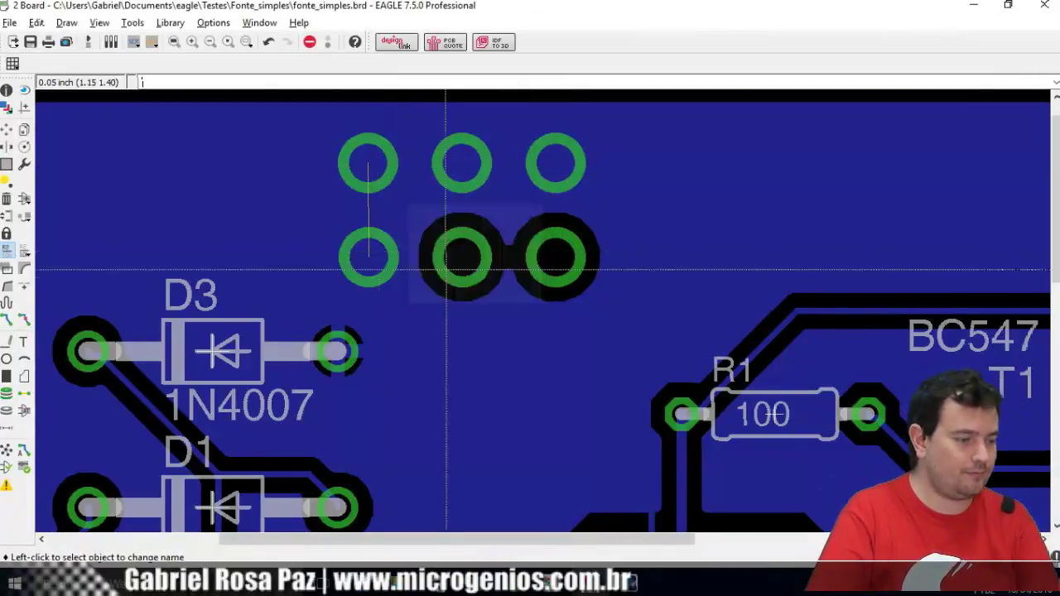
left_click(461, 262)
type("GND")
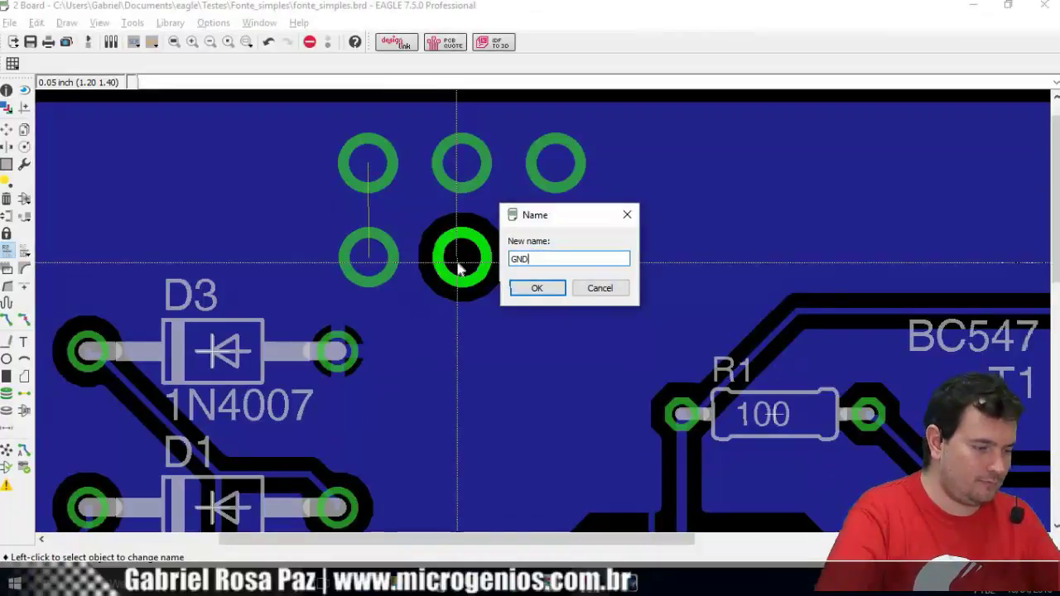
left_click(530, 288)
left_click(532, 260)
left_click(554, 261)
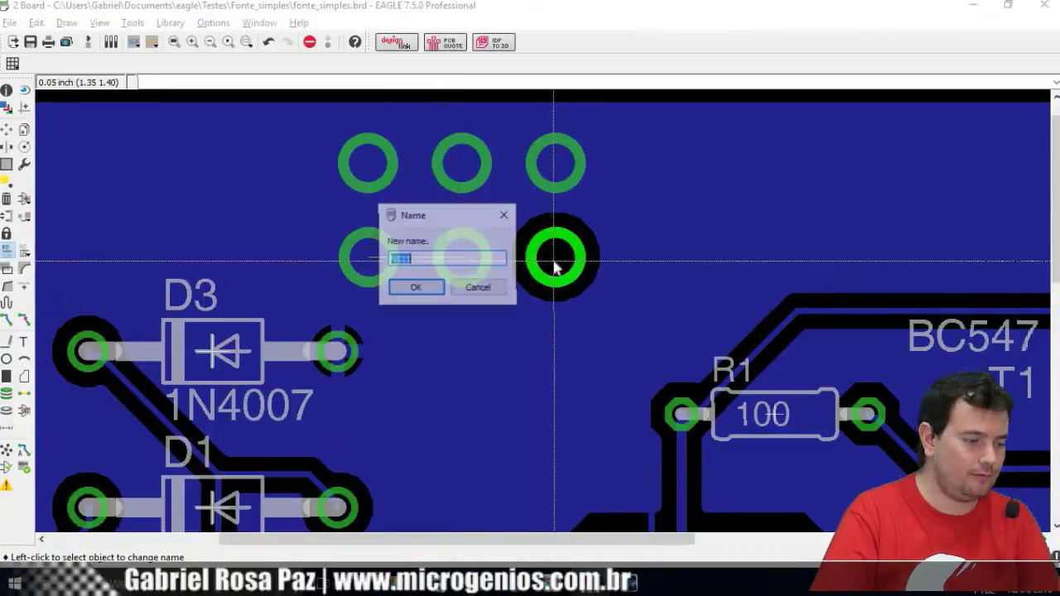
type("GND")
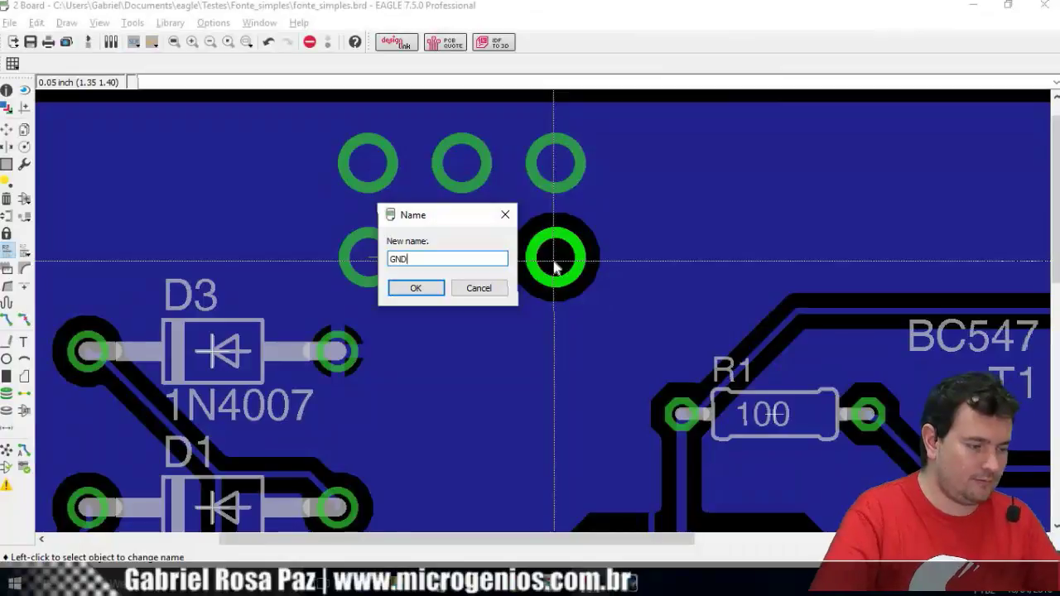
left_click(436, 288)
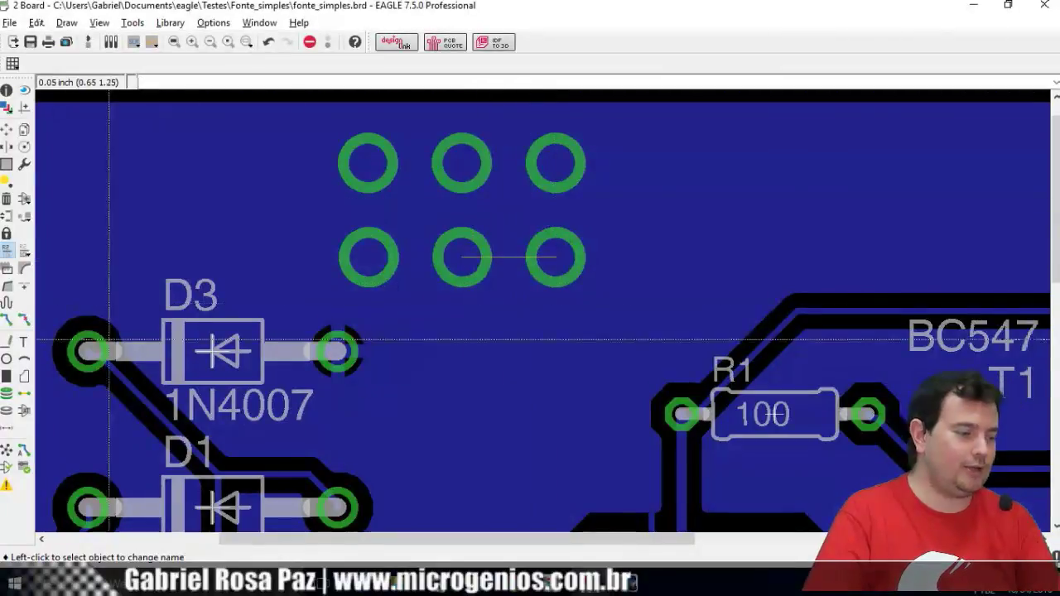
scroll(502, 290, "up", 5)
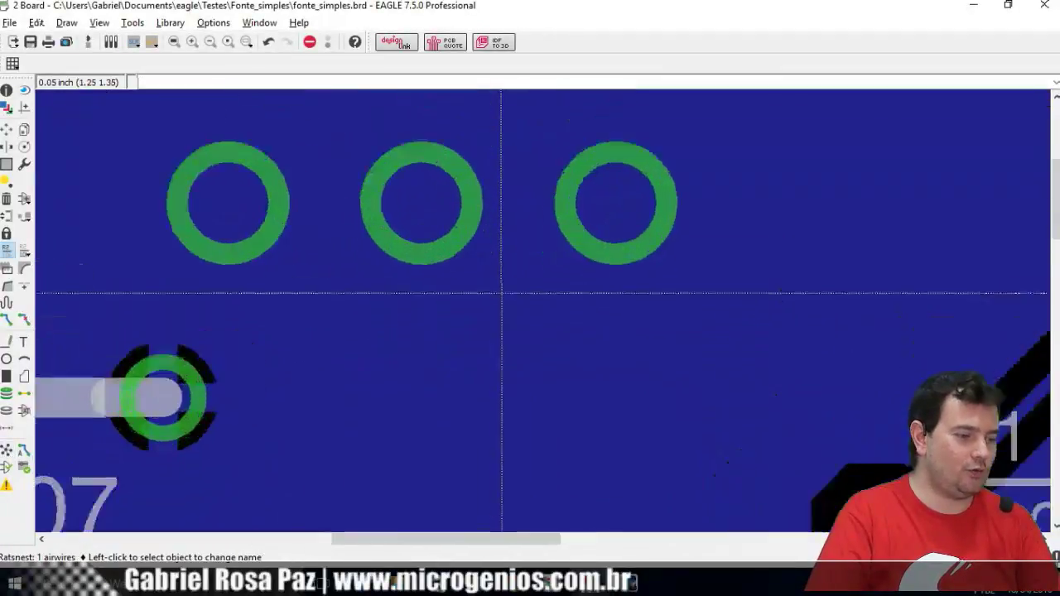
scroll(504, 289, "down", 5)
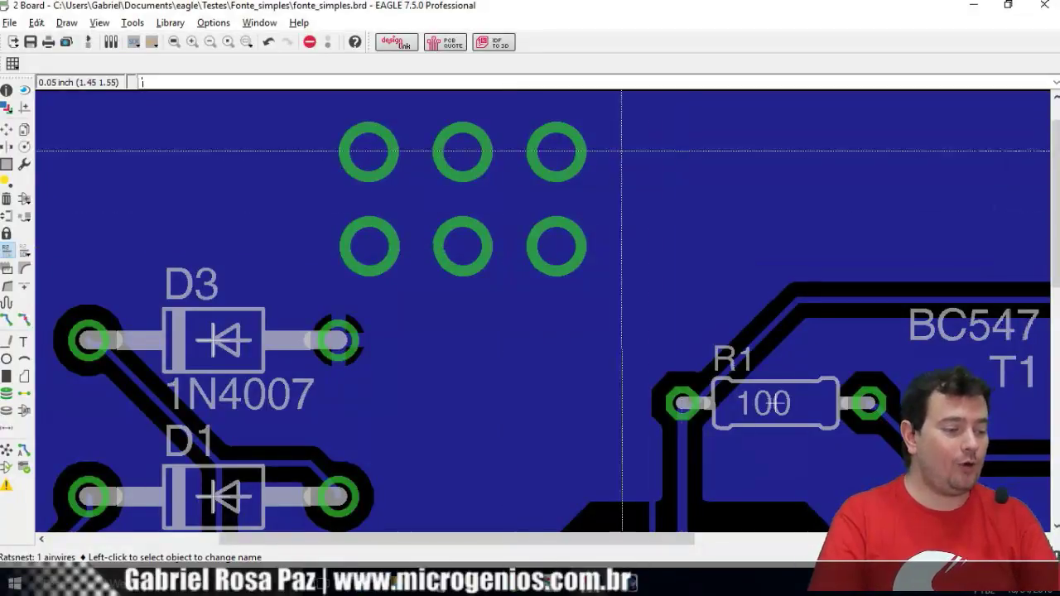
scroll(504, 248, "up", 2)
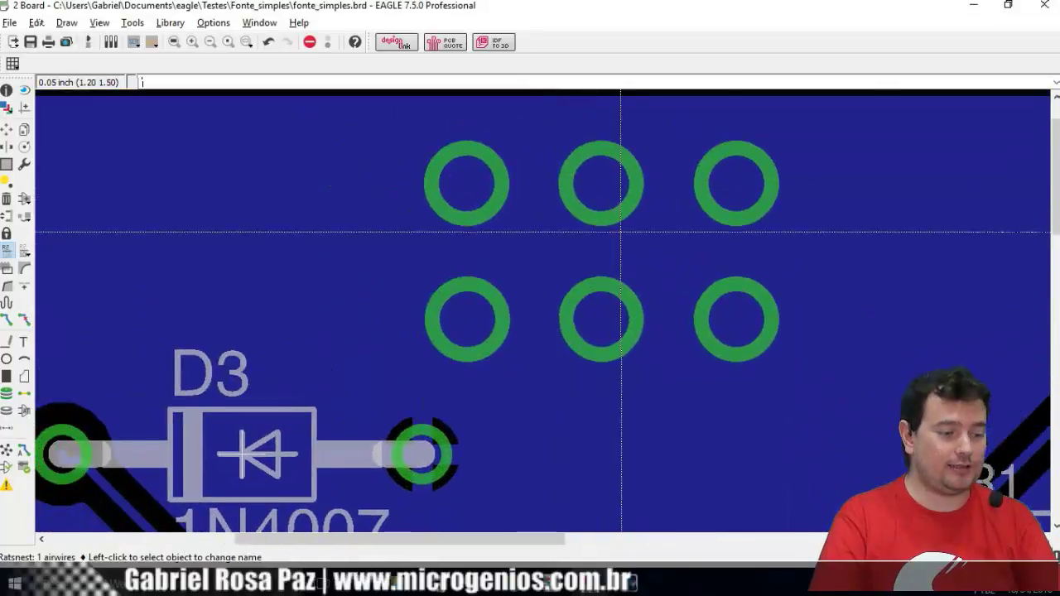
scroll(621, 222, "up", 1)
middle_click_drag(611, 205, 682, 250)
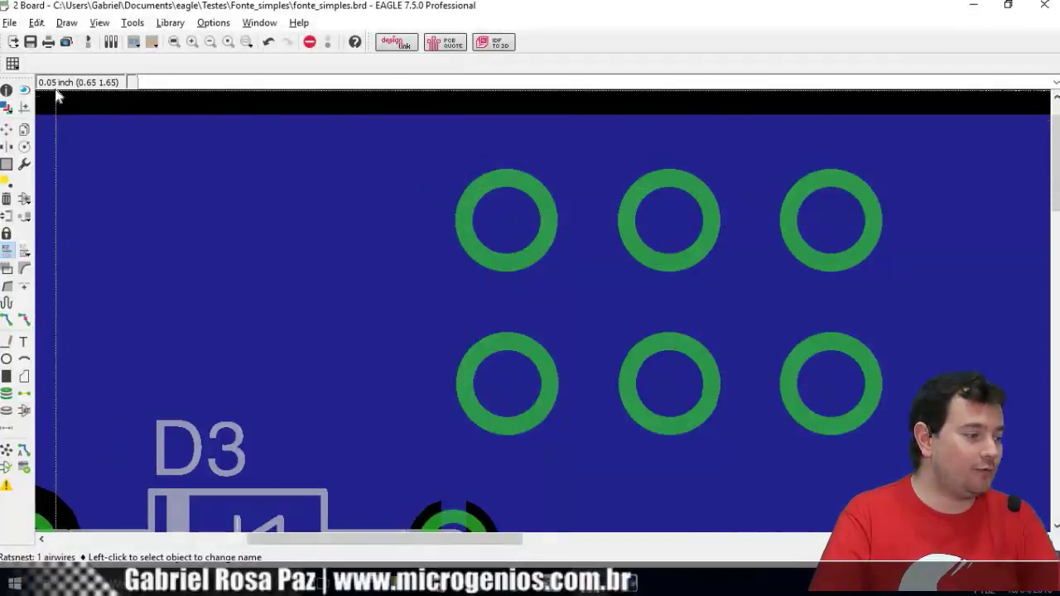
Enable Generate thermals for vias in the board's supply design rules and apply the change.
left_click(37, 22)
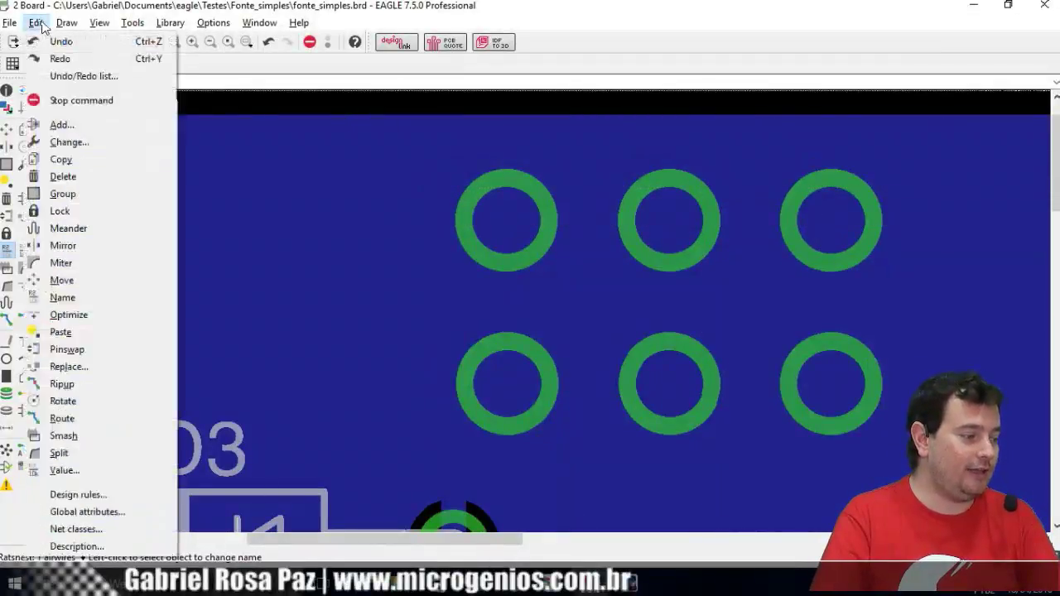
left_click(95, 496)
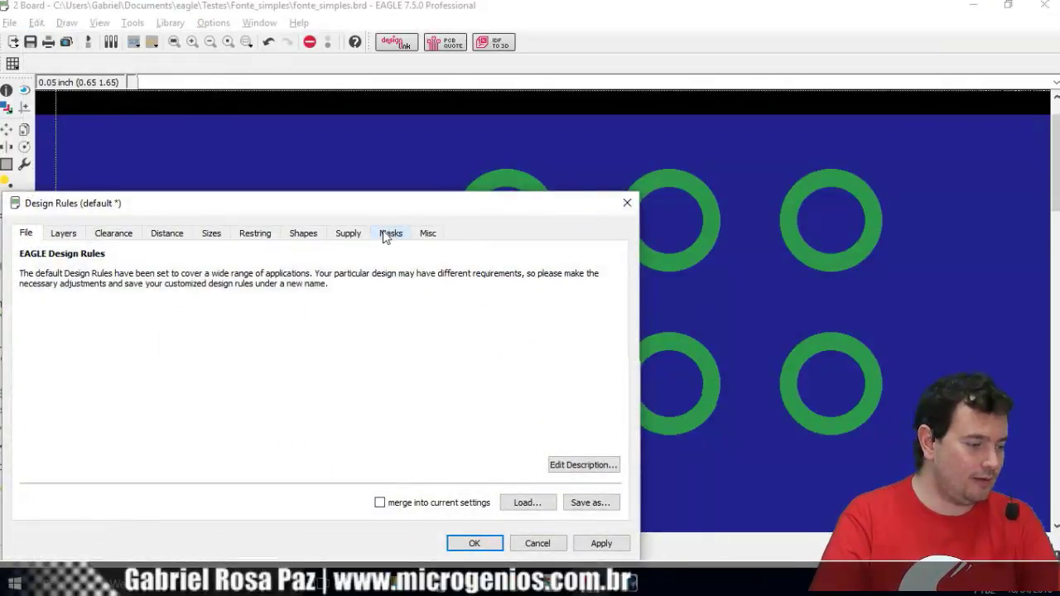
left_click(349, 237)
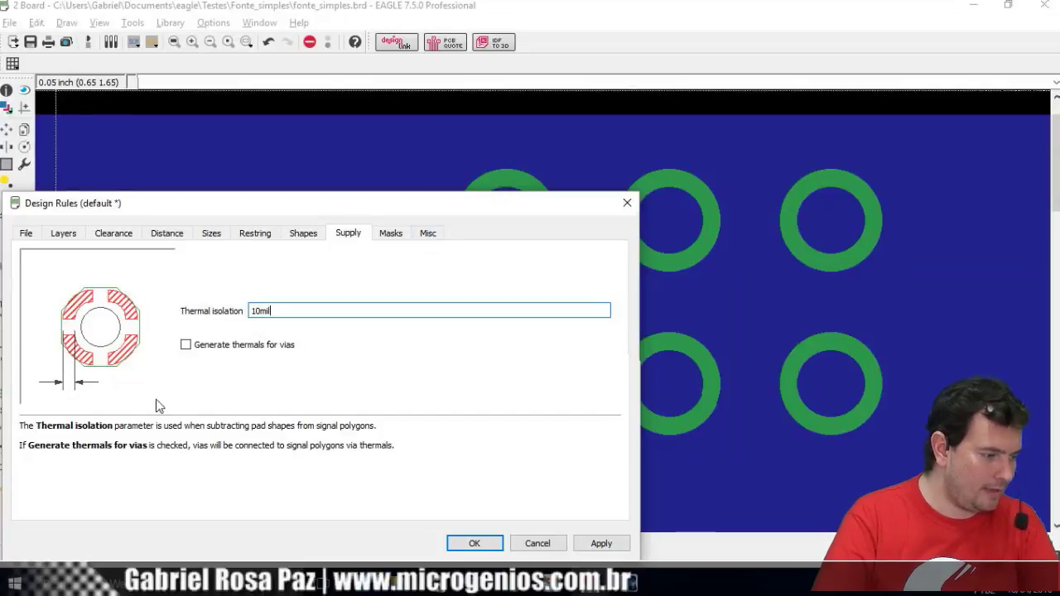
left_click_drag(359, 207, 428, 148)
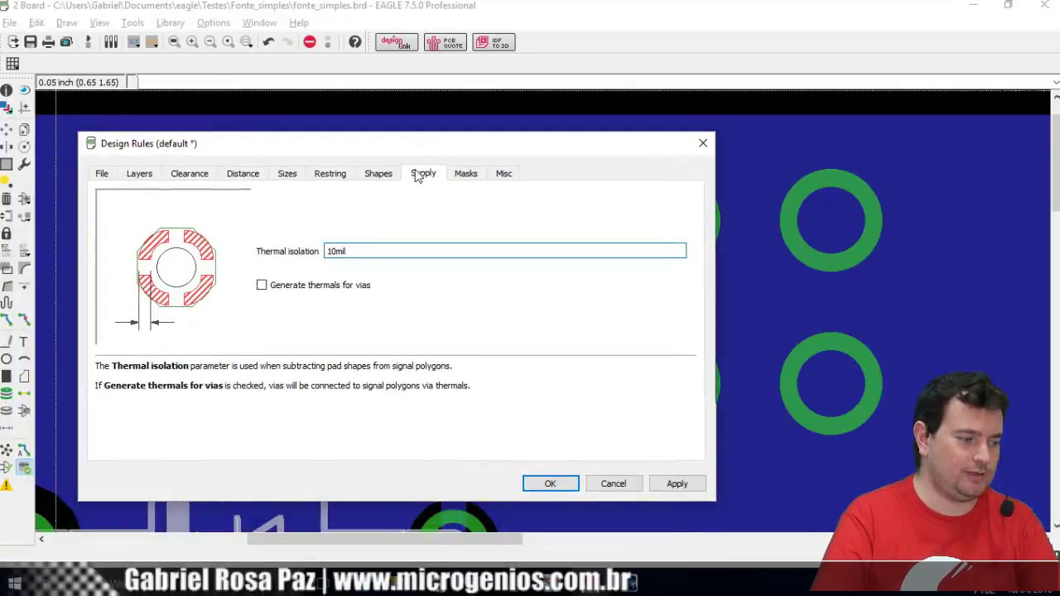
left_click(259, 288)
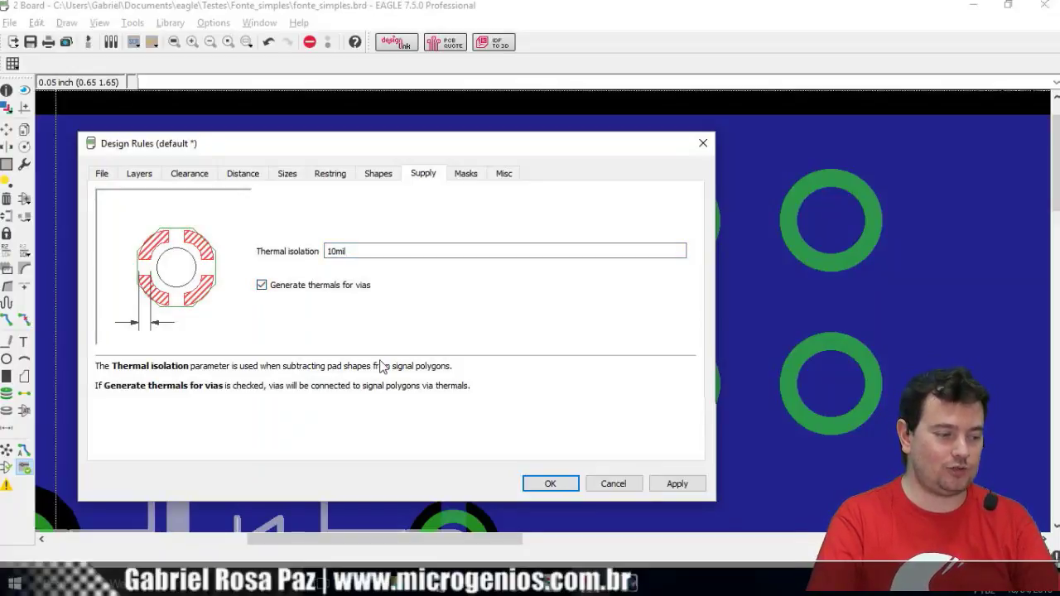
left_click(676, 487)
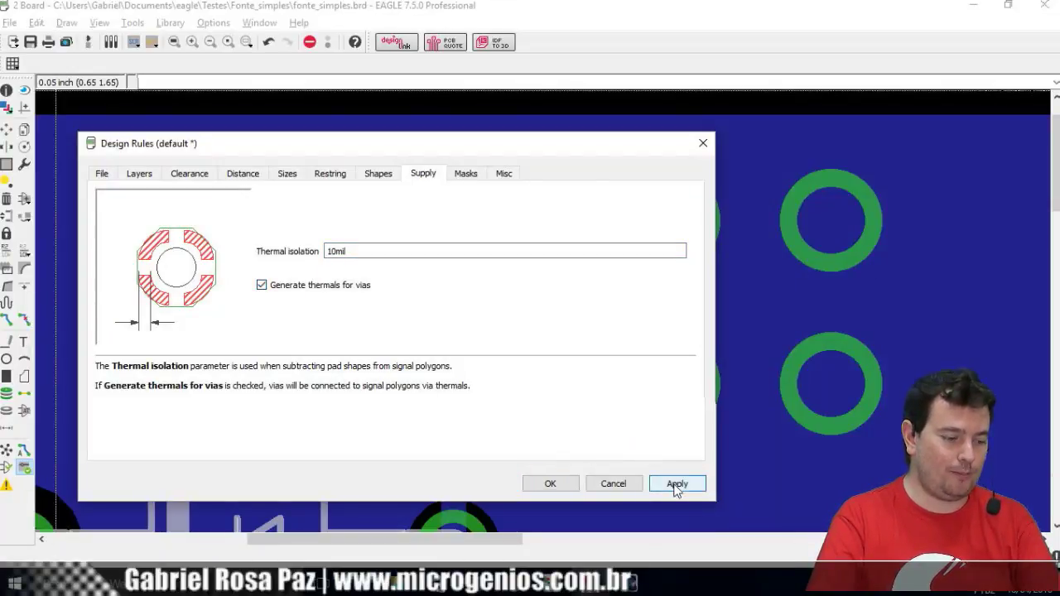
Accept the design rules and recalculate the ratsnest to redraw the GND polygon with thermals around the vias.
left_click(550, 484)
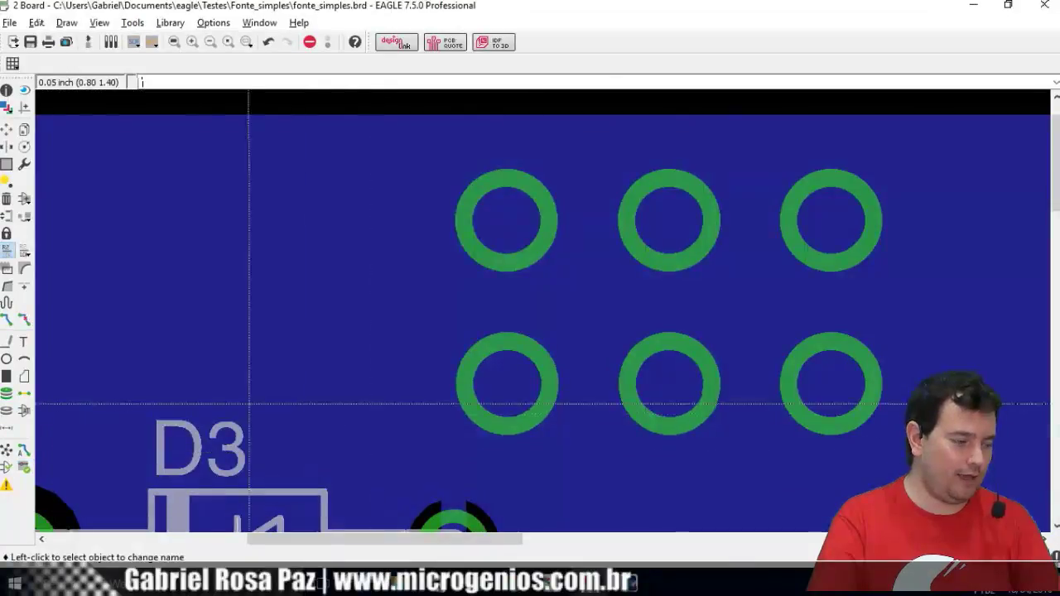
left_click(5, 449)
scroll(740, 247, "up", 2)
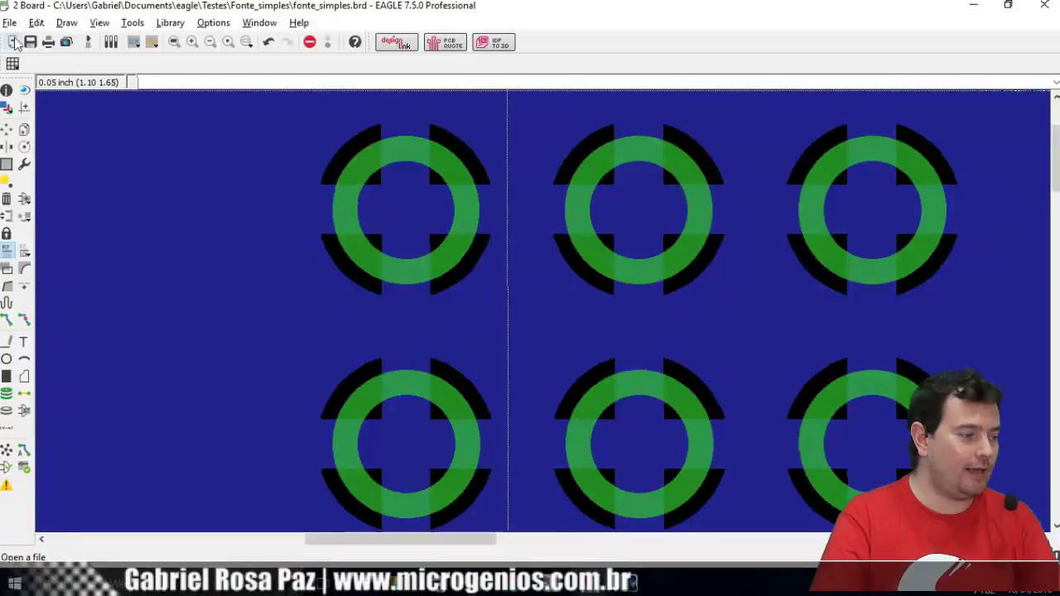
Disable Generate thermals for vias in the supply design rules, apply the change and recalculate the ratsnest.
left_click(37, 22)
left_click(79, 494)
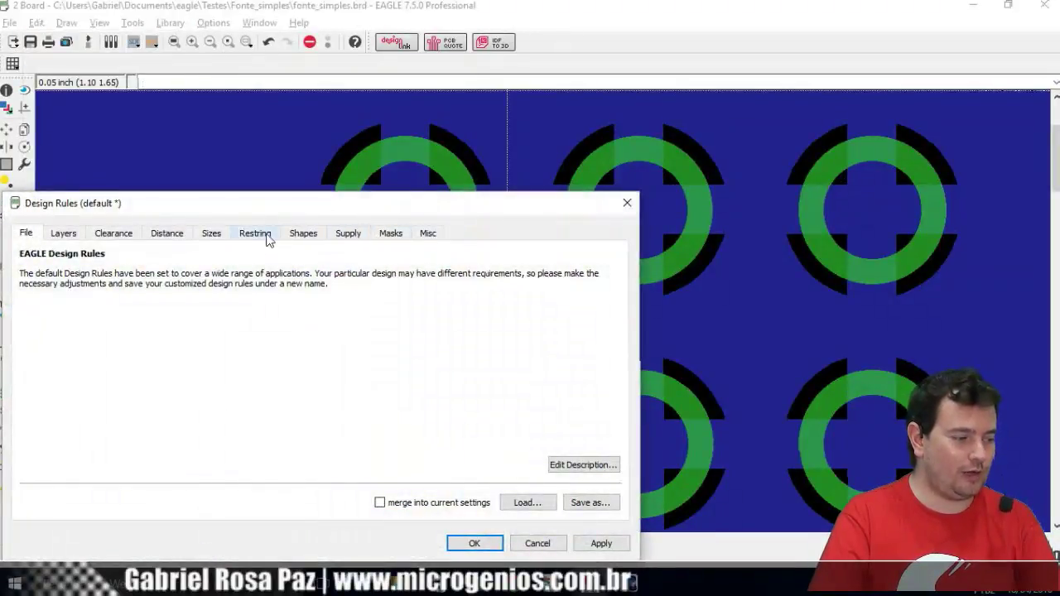
left_click_drag(256, 207, 304, 160)
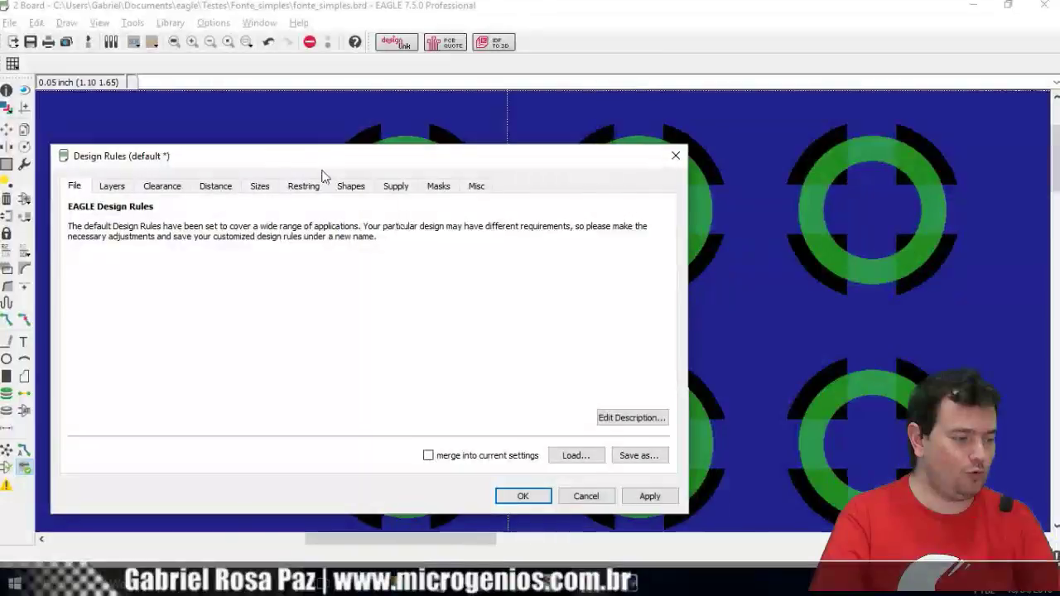
left_click(405, 186)
left_click(235, 297)
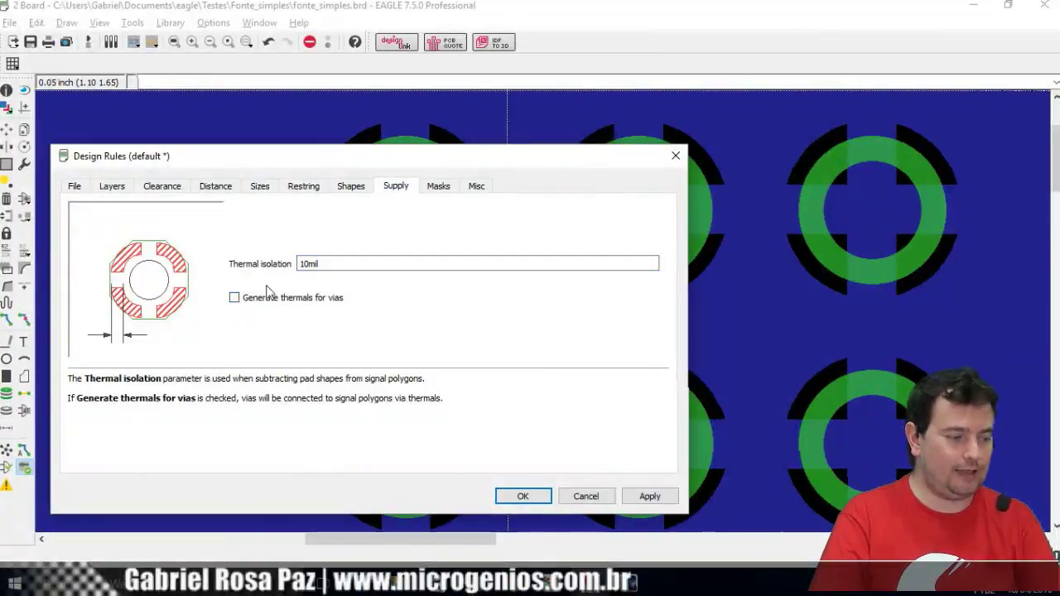
left_click(649, 496)
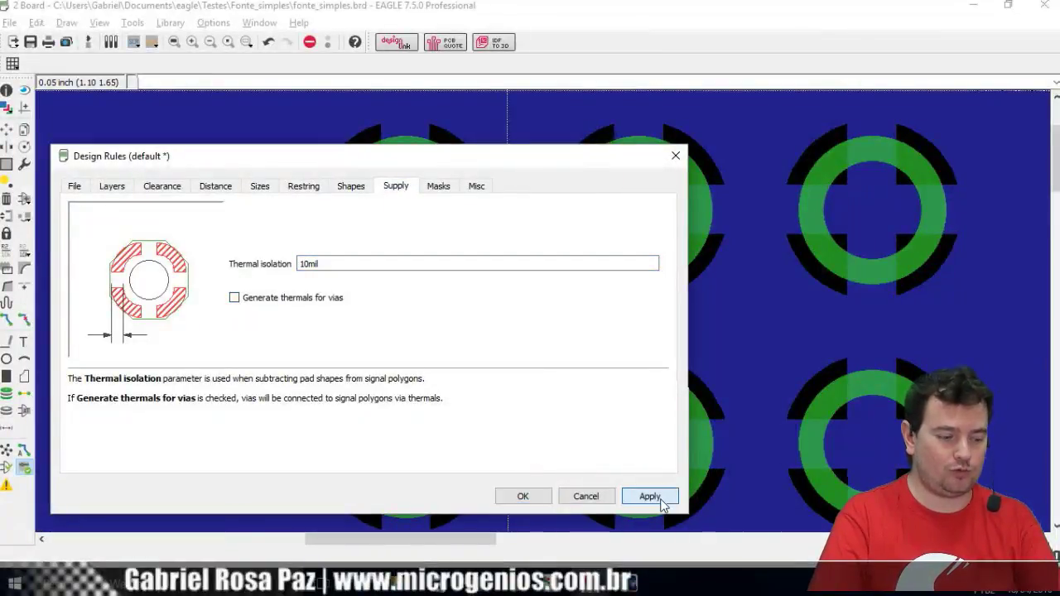
left_click(570, 497)
left_click(6, 450)
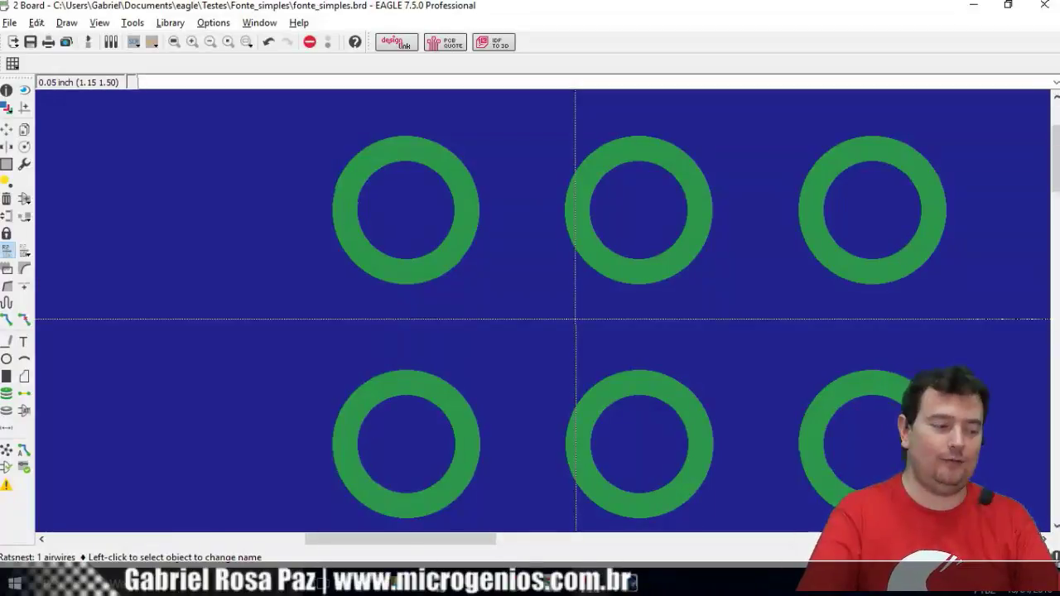
Turn on layer 44 Drills in the display settings to show the drill symbols on the vias.
scroll(867, 208, "up", 2)
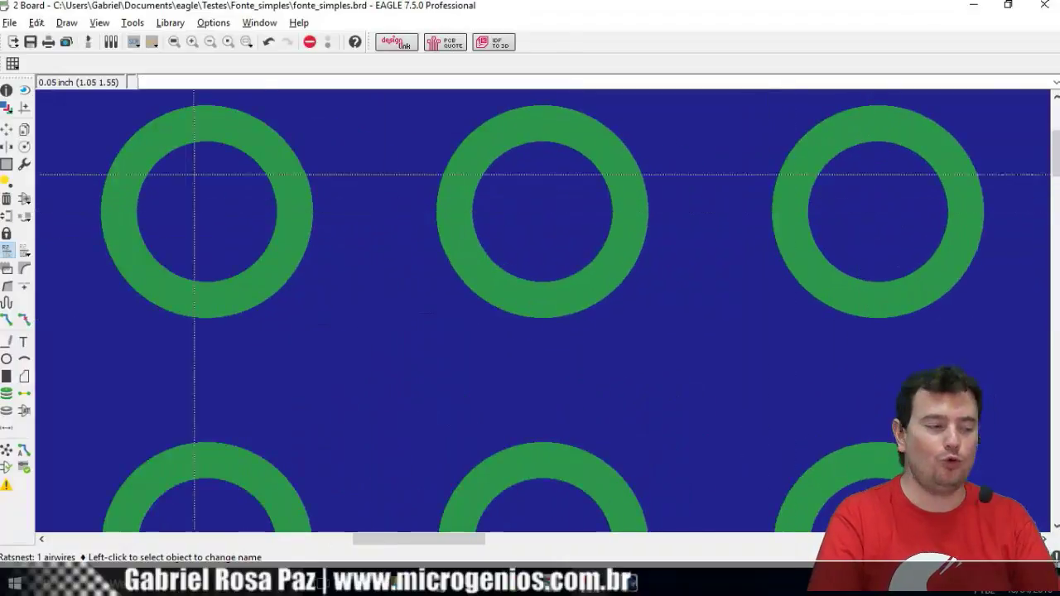
left_click(7, 109)
scroll(18, 145, "down", 7)
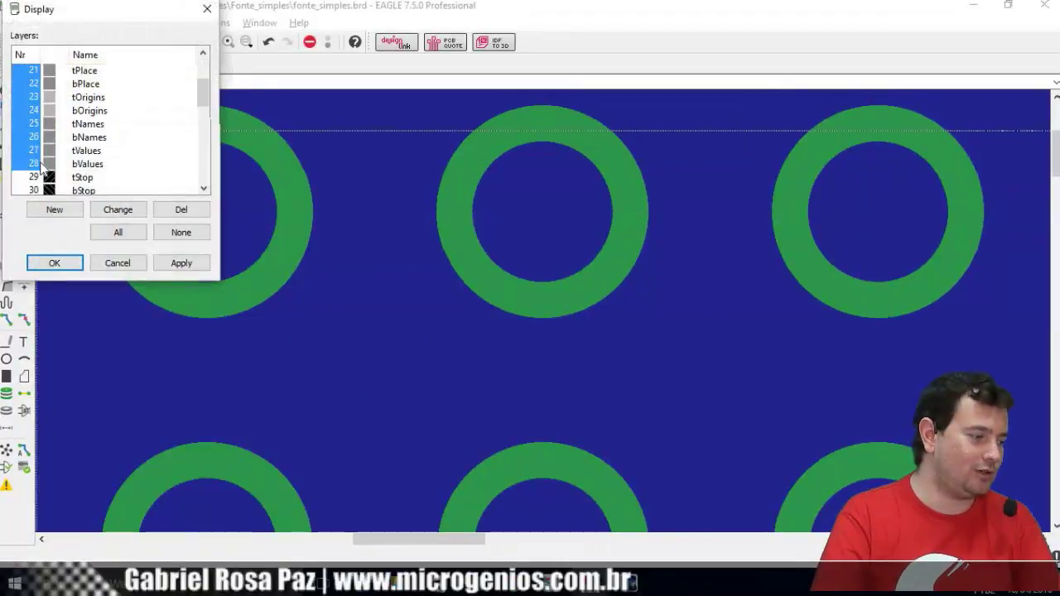
scroll(29, 189, "down", 1)
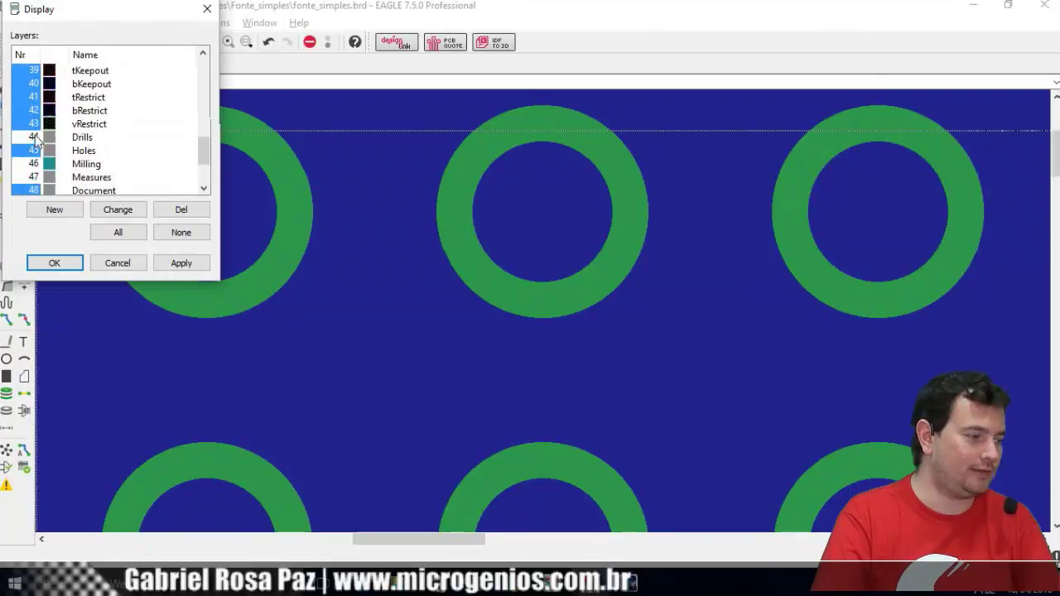
left_click(37, 137)
left_click(181, 263)
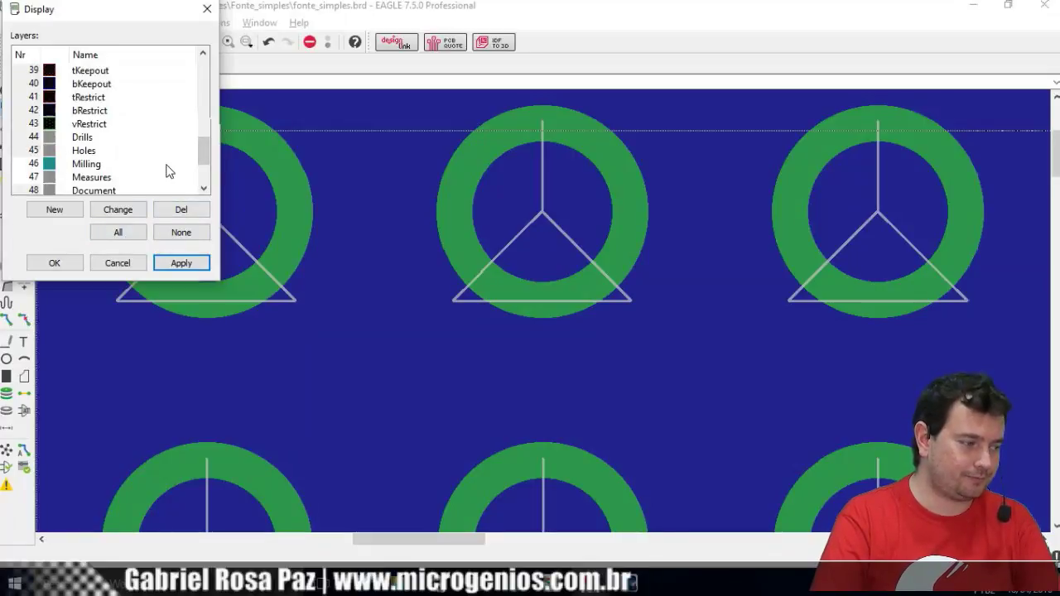
Turn off layer 44 Drills and close the layer display settings.
left_click(40, 139)
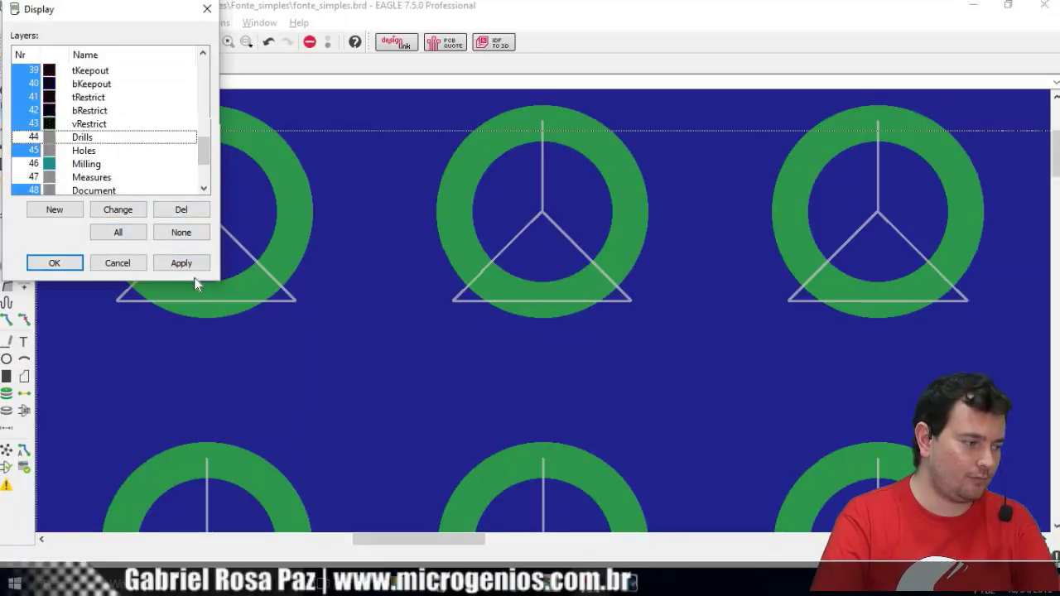
left_click(181, 263)
left_click(52, 263)
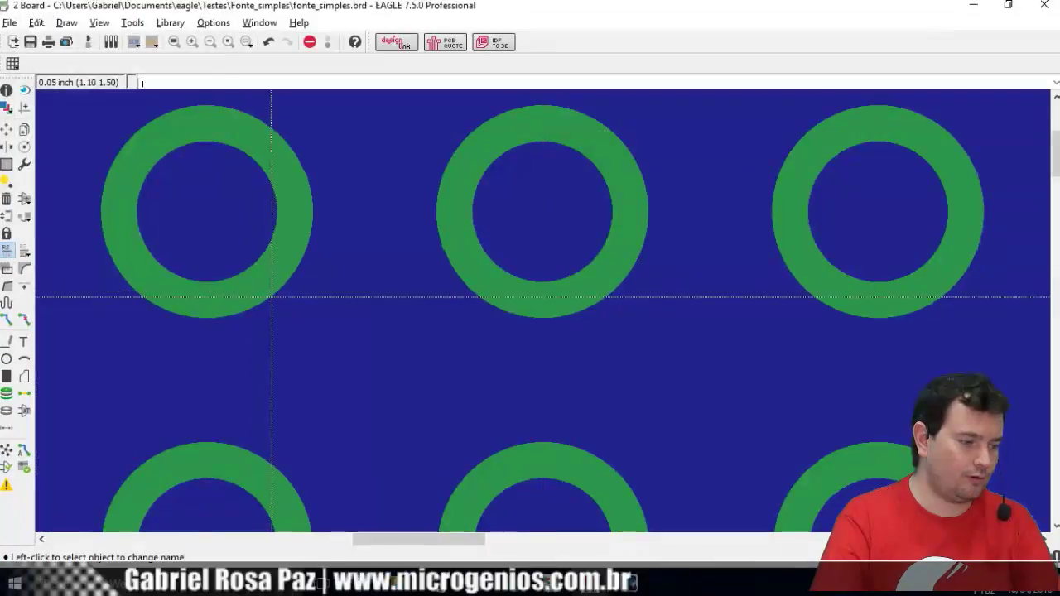
Show the Drills layer again to view the drill symbols on the vias and the pads of D3 and R1.
scroll(272, 297, "down", 3)
middle_click_drag(256, 322, 397, 248)
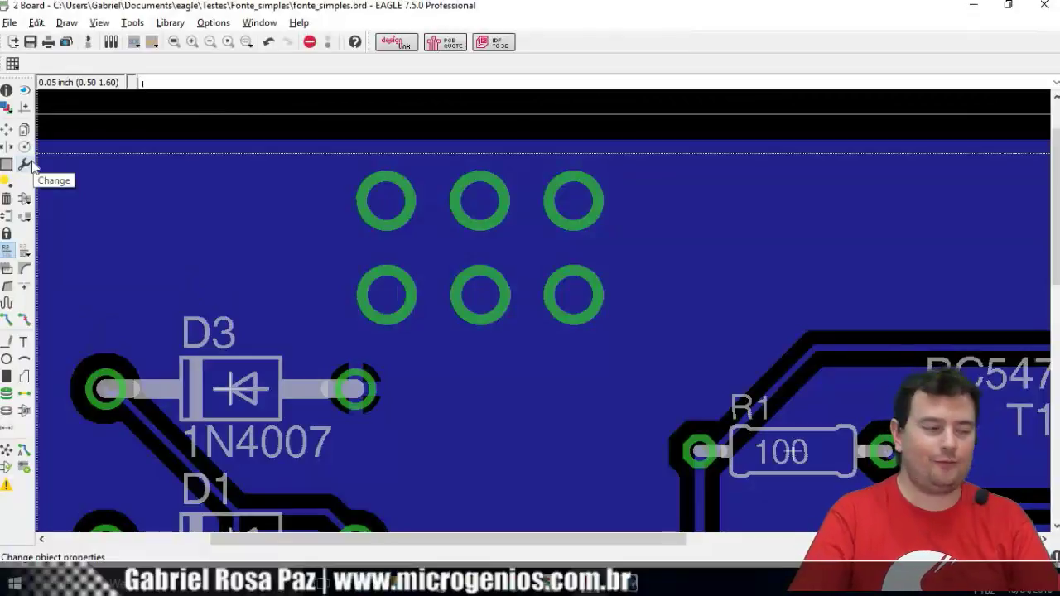
left_click(7, 107)
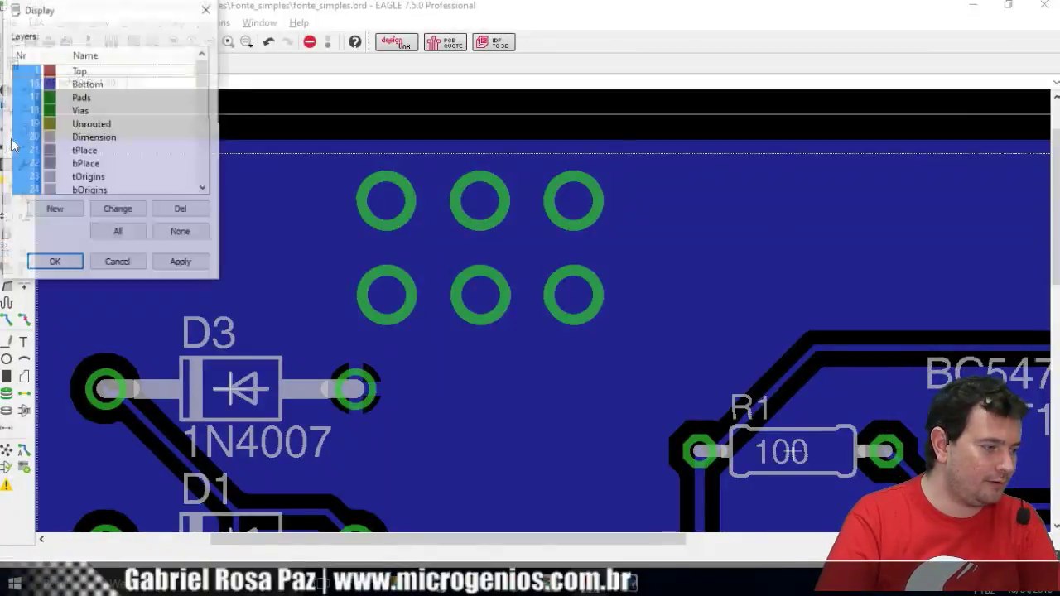
left_click_drag(204, 76, 204, 147)
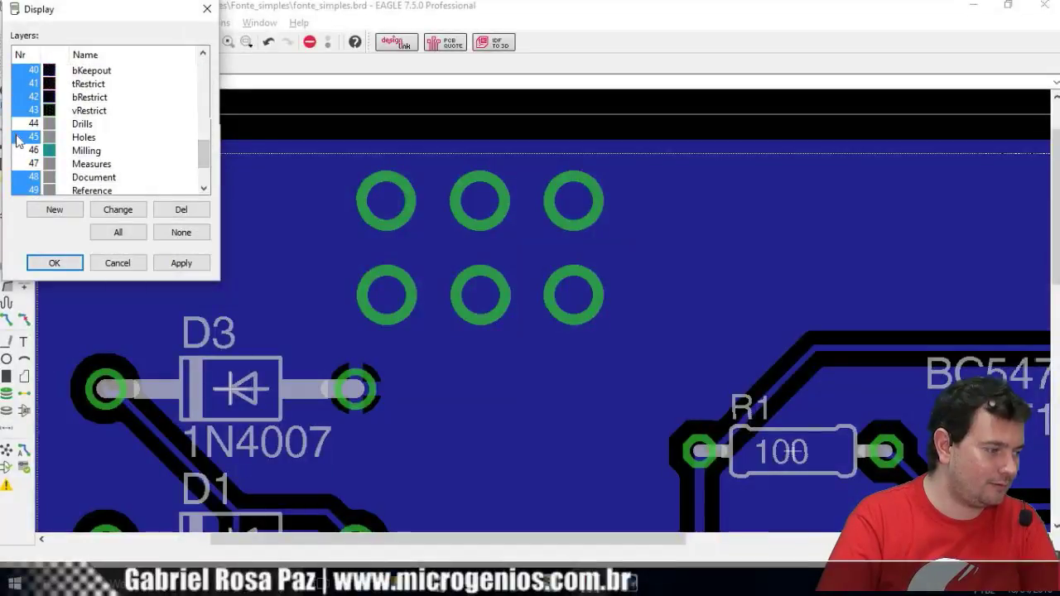
left_click(22, 124)
left_click(182, 263)
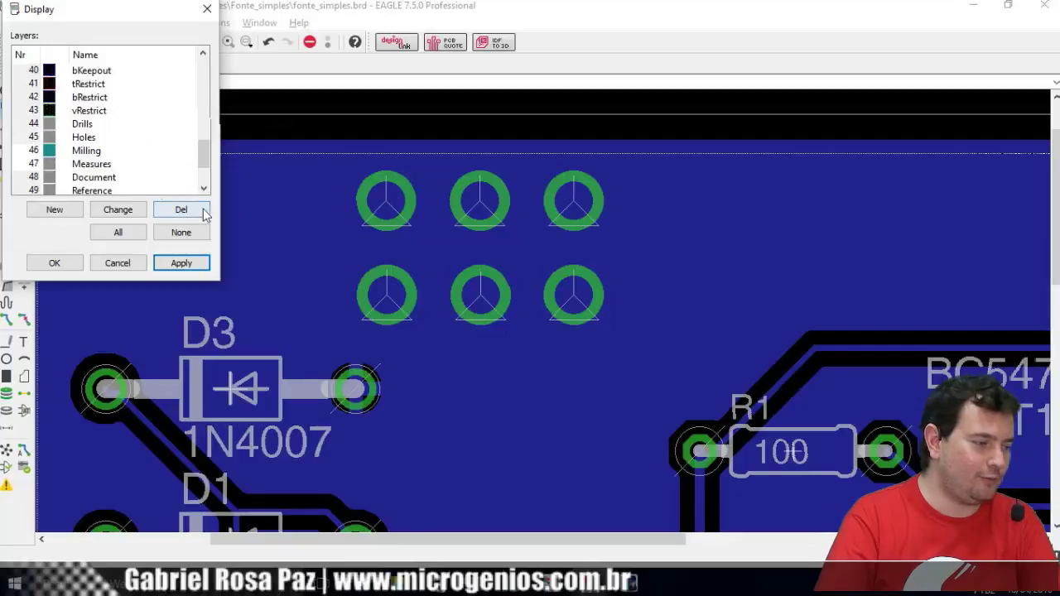
Hide the Drills layer again and return to the board with the vias, diodes and transistor in view.
left_click(31, 124)
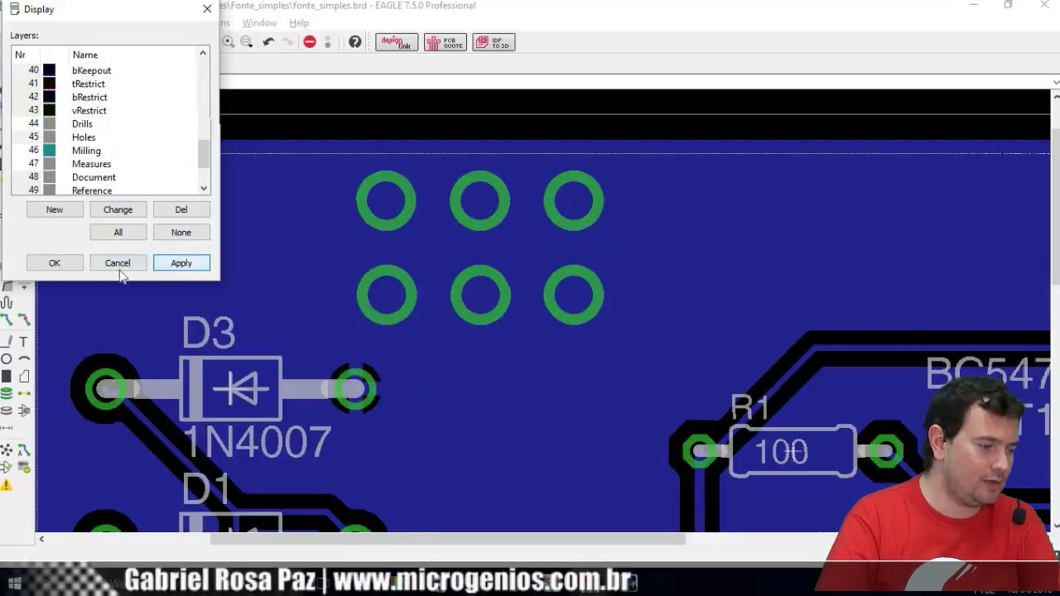
left_click(50, 263)
scroll(75, 274, "down", 2)
scroll(189, 328, "down", 1)
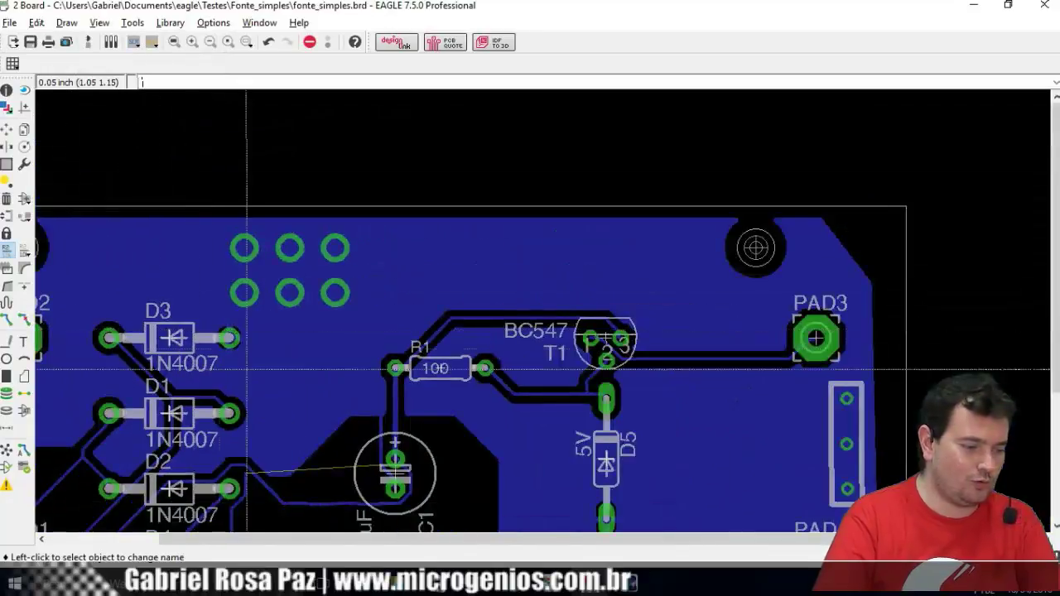
middle_click_drag(249, 371, 279, 321)
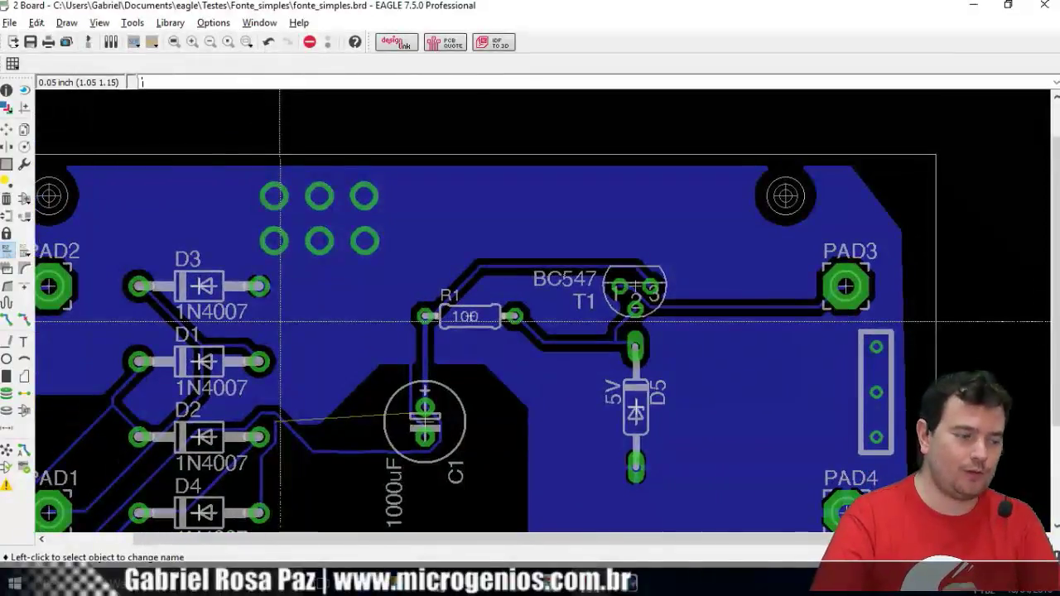